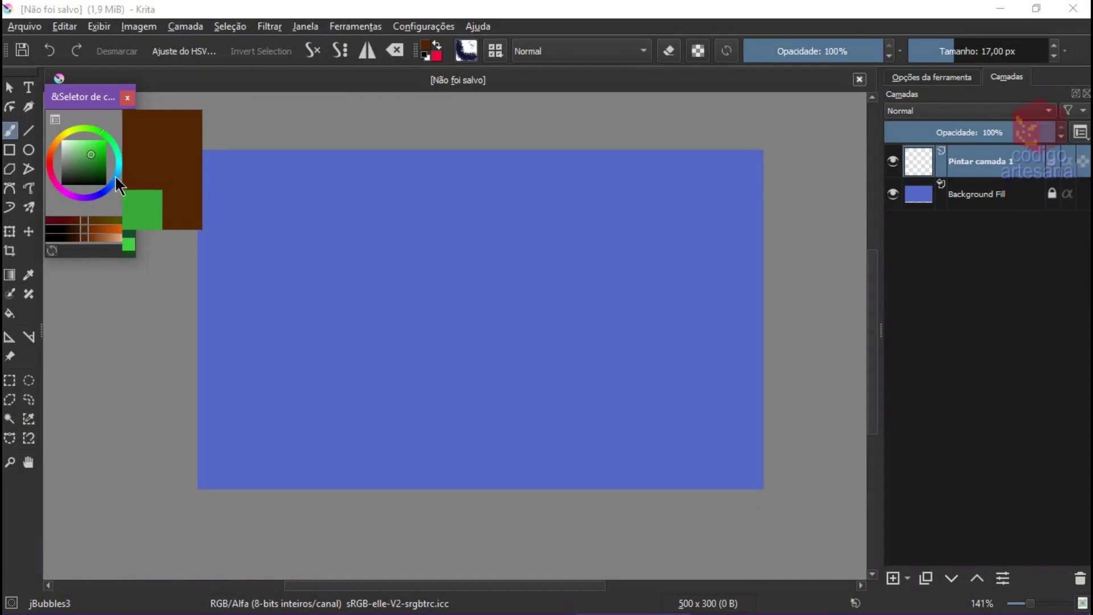
Paint two dark teal-green mountain shapes, left and right
mouse_move(114, 175)
left_mouse_down()
mouse_move(97, 169)
mouse_move(119, 170)
mouse_move(104, 160)
left_mouse_up()
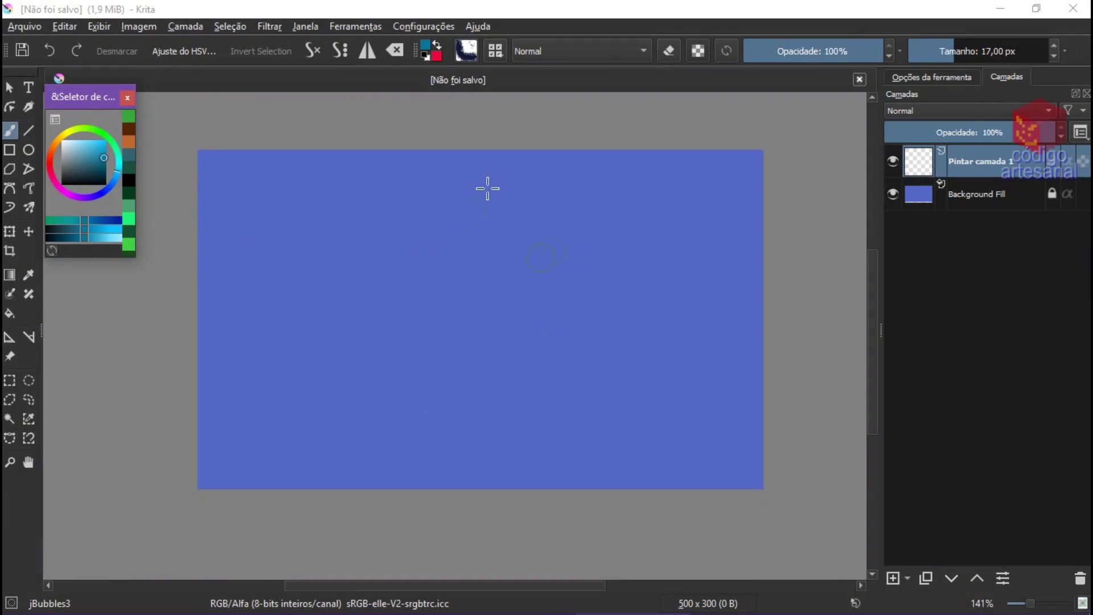
left_click_drag(330, 311, 266, 380)
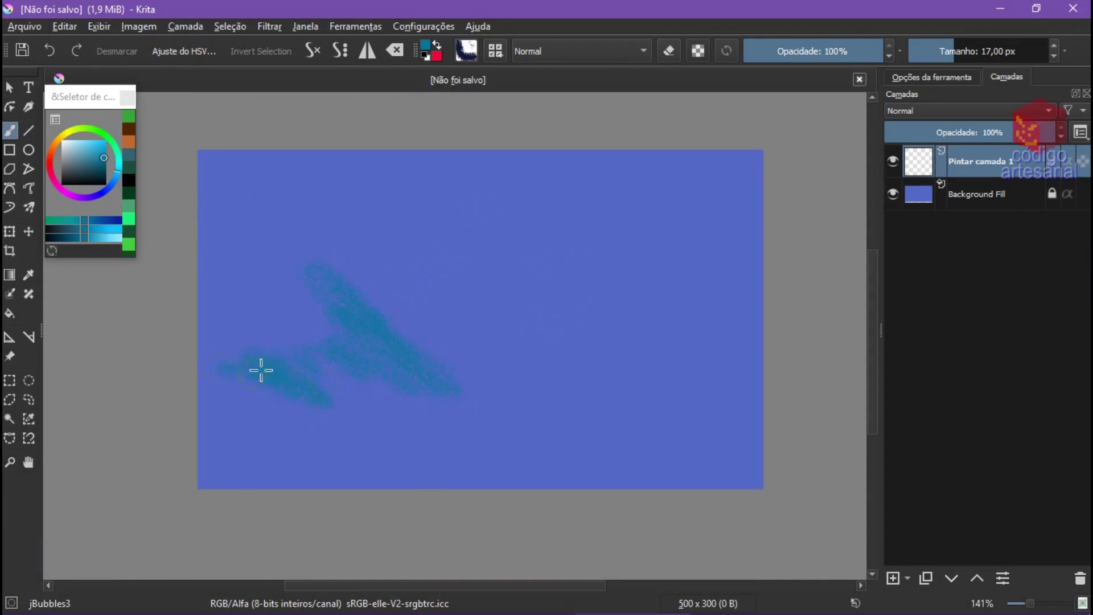
mouse_move(359, 305)
left_mouse_down()
mouse_move(507, 401)
mouse_move(540, 402)
left_mouse_up()
mouse_move(760, 364)
left_mouse_down()
mouse_move(693, 357)
mouse_move(643, 390)
left_mouse_up()
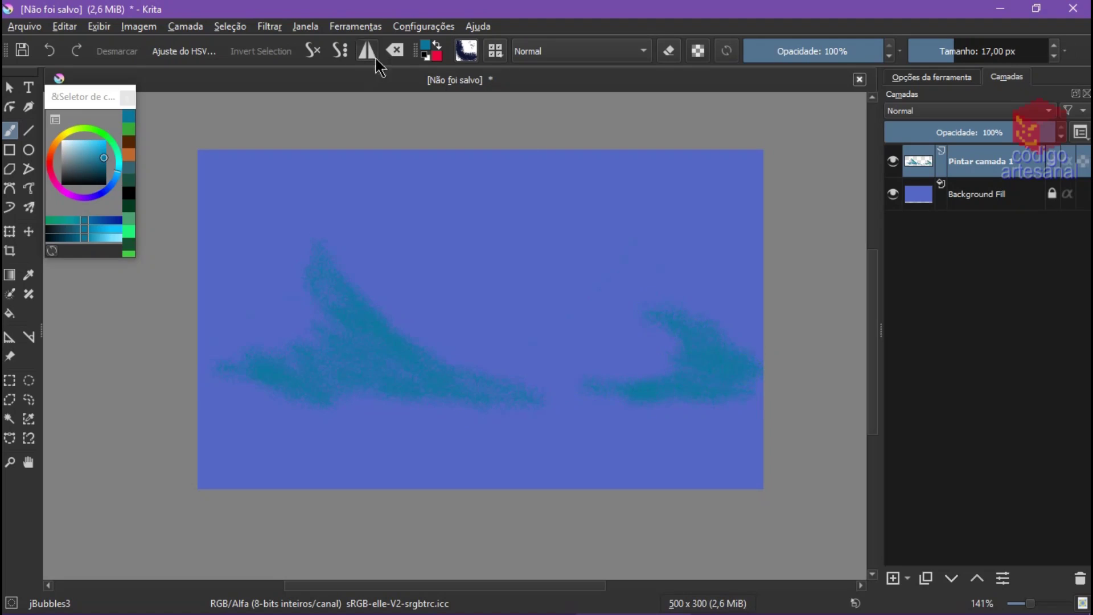
With the view mirrored, brush light cyan highlights over both mountains
left_click(368, 51)
left_click(90, 146)
mouse_move(313, 304)
left_mouse_down()
mouse_move(410, 362)
mouse_move(298, 344)
mouse_move(264, 359)
mouse_move(313, 302)
mouse_move(389, 383)
mouse_move(461, 367)
left_mouse_up()
mouse_move(657, 310)
left_mouse_down()
mouse_move(693, 313)
mouse_move(725, 390)
mouse_move(655, 312)
mouse_move(740, 371)
mouse_move(672, 401)
left_mouse_up()
mouse_move(342, 333)
left_mouse_down()
mouse_move(370, 365)
mouse_move(345, 363)
left_mouse_up()
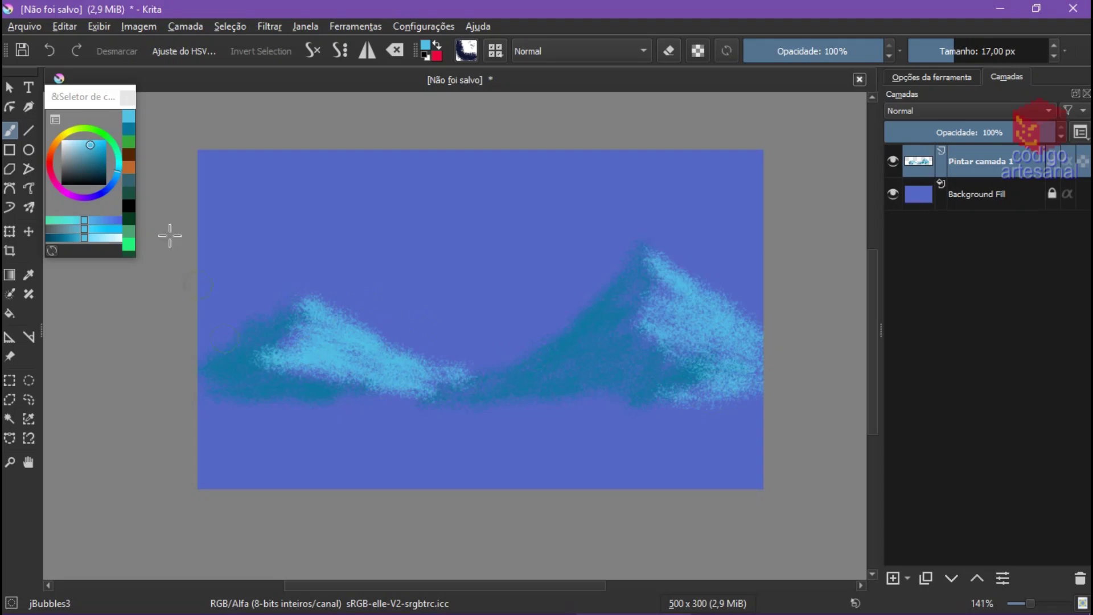
Unmirror the view and shade the mountains' slopes and bases in deep teal
left_click(129, 129)
left_click(367, 50)
left_click(654, 390, "ctrl")
left_click_drag(664, 321, 692, 388)
left_click_drag(607, 398, 771, 376)
mouse_move(367, 308)
left_mouse_down()
mouse_move(295, 381)
mouse_move(425, 365)
mouse_move(502, 398)
mouse_move(337, 385)
mouse_move(547, 405)
left_mouse_up()
Add a new paint layer and mix a pale light-blue colour
left_click(893, 578)
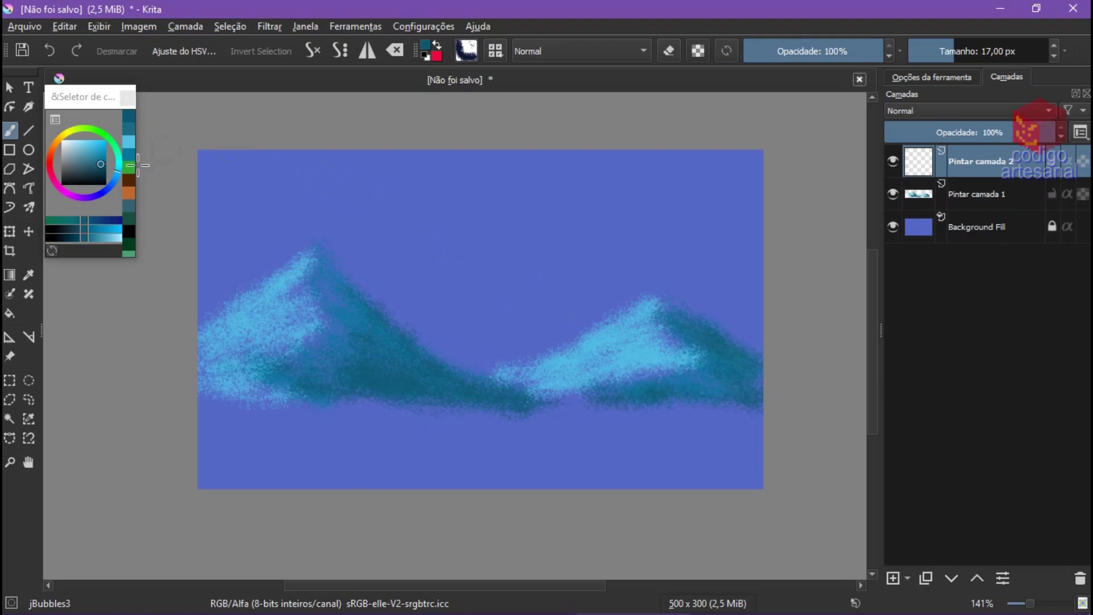
left_click(81, 156)
left_click(112, 182)
left_click_drag(85, 162, 84, 150)
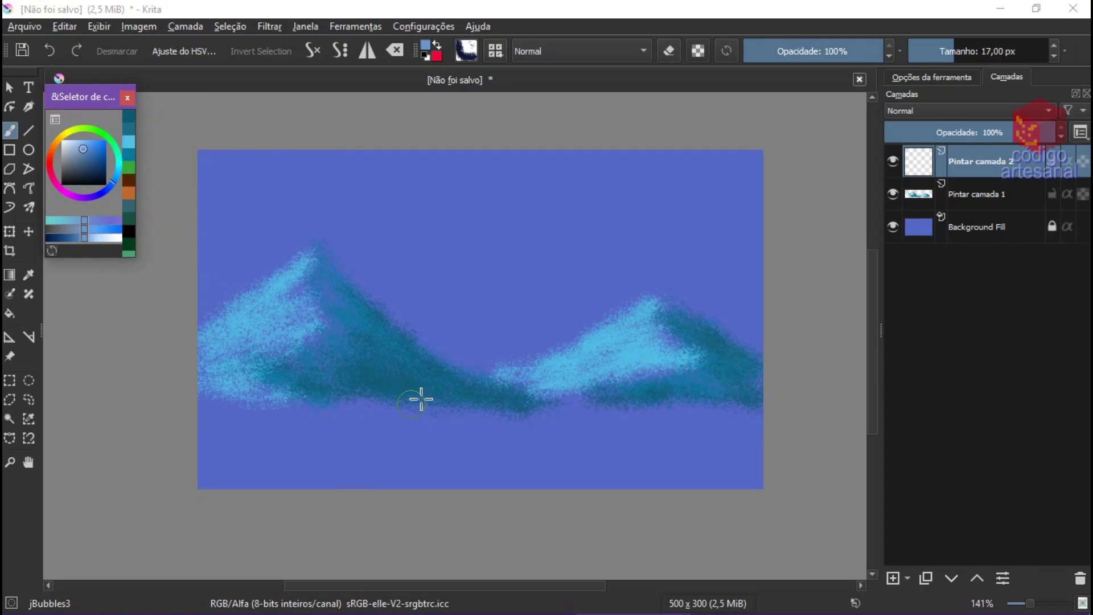
left_click(337, 360)
Brush pale blue mist across both mountain bases, redoing the first attempt
mouse_move(337, 360)
left_mouse_down()
mouse_move(237, 386)
mouse_move(386, 384)
mouse_move(492, 402)
left_mouse_up()
key("ctrl+z")
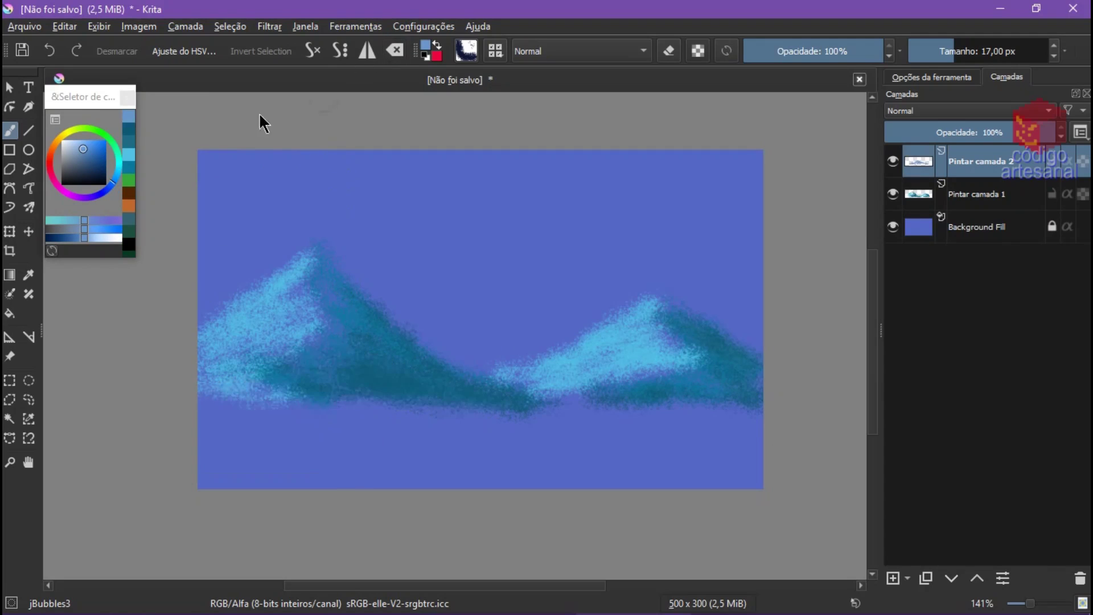
left_click(91, 151)
left_click(285, 419)
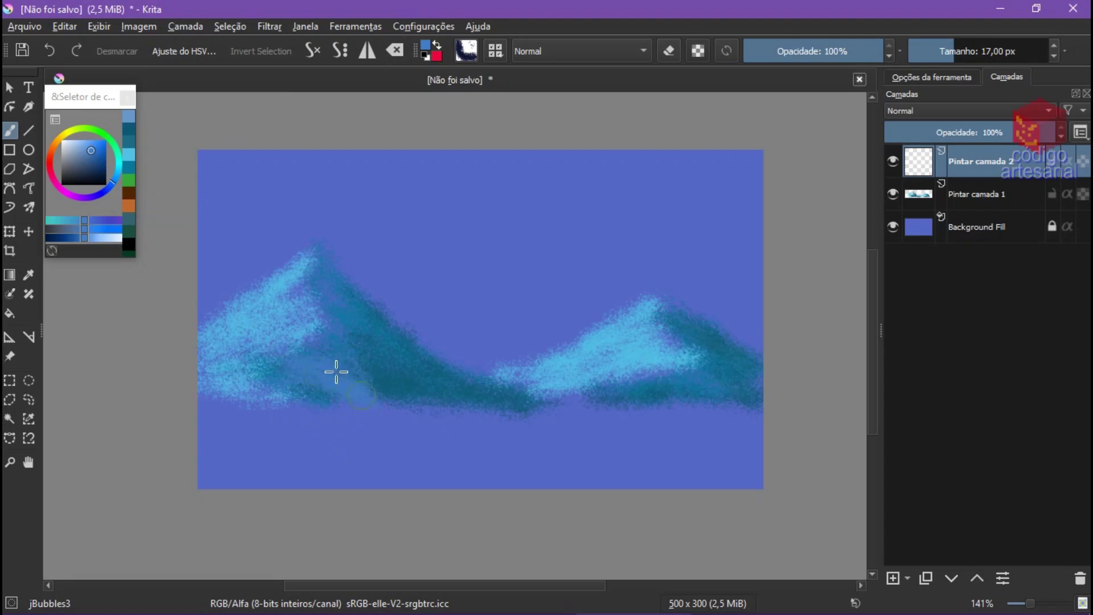
mouse_move(292, 391)
left_mouse_down()
mouse_move(378, 391)
mouse_move(202, 403)
mouse_move(435, 378)
mouse_move(428, 395)
mouse_move(537, 383)
mouse_move(556, 366)
mouse_move(512, 395)
mouse_move(614, 392)
mouse_move(661, 374)
mouse_move(693, 415)
mouse_move(766, 410)
left_mouse_up()
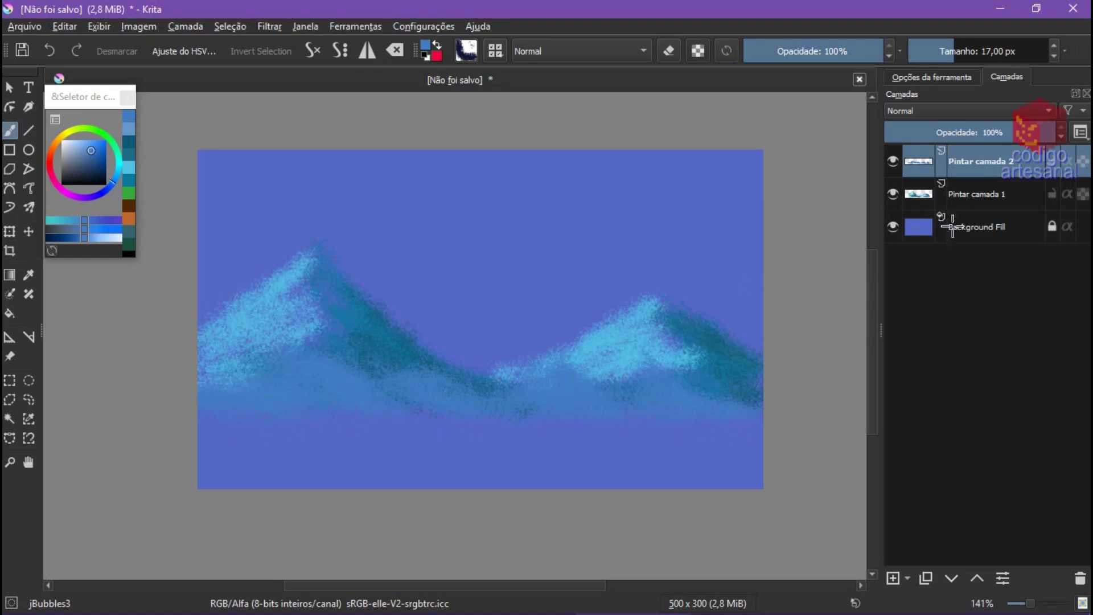
Clip a quick clipping group to the mist layer and paint white snow on the slopes
right_click(953, 165)
left_click(695, 440)
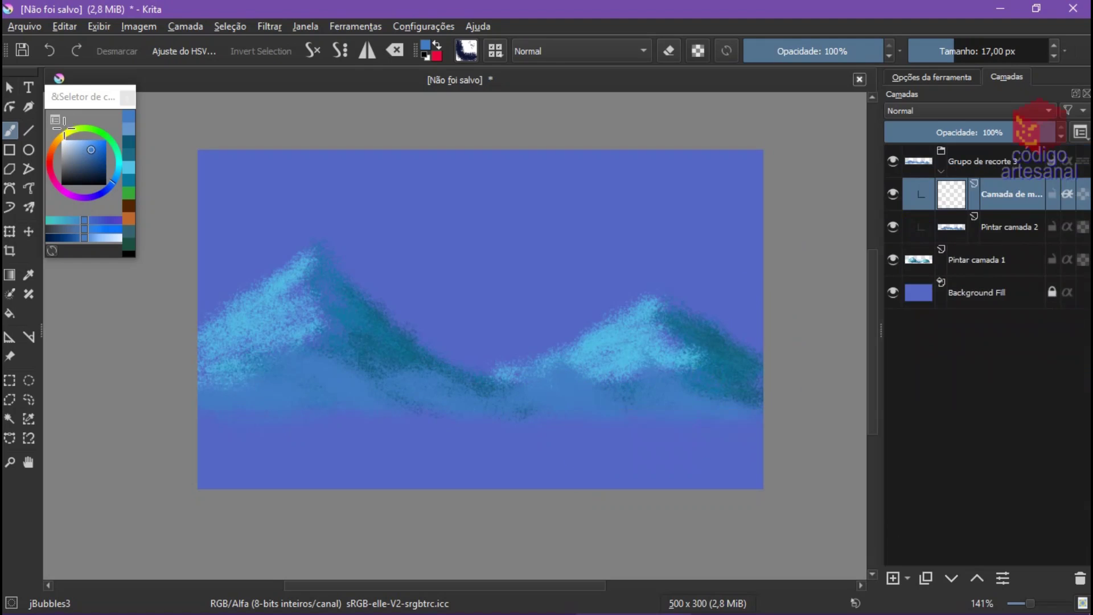
left_click(62, 141)
left_click_drag(497, 385, 563, 370)
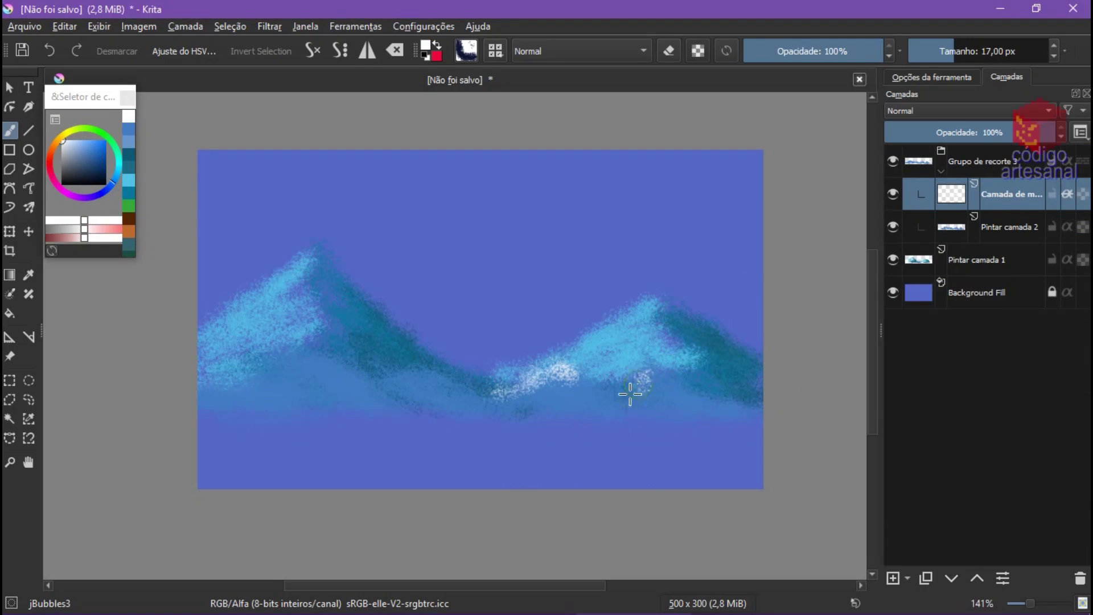
left_click_drag(626, 393, 672, 358)
left_click_drag(368, 384, 403, 371)
Add white snow along the left slope, middle dip and right valley, softened with light blue
left_click_drag(307, 353, 217, 381)
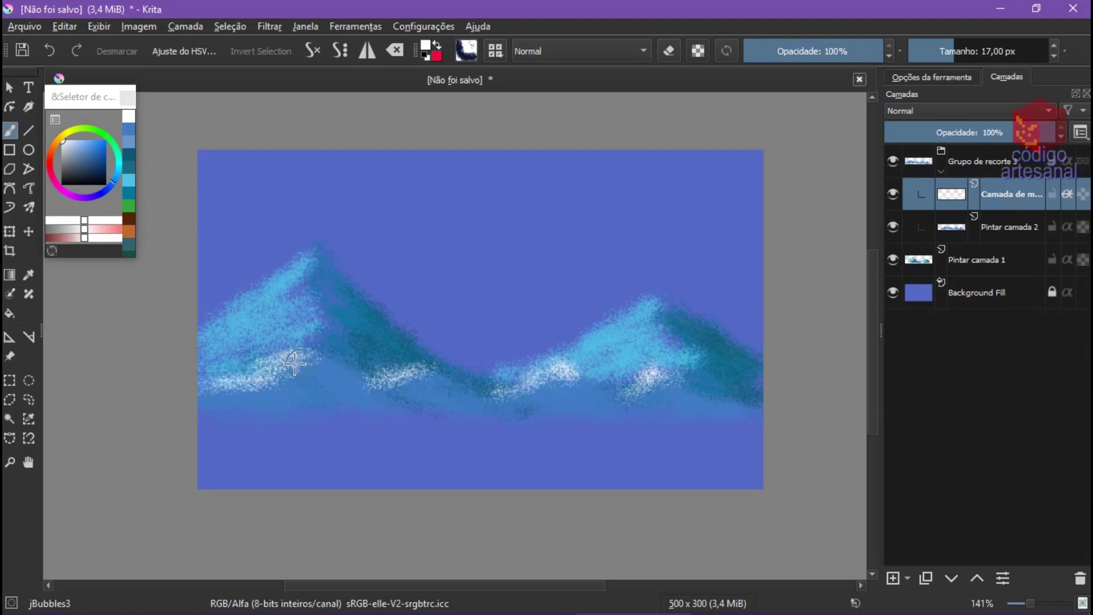
left_click_drag(353, 387, 433, 364)
left_click_drag(496, 393, 586, 370)
left_click(79, 150)
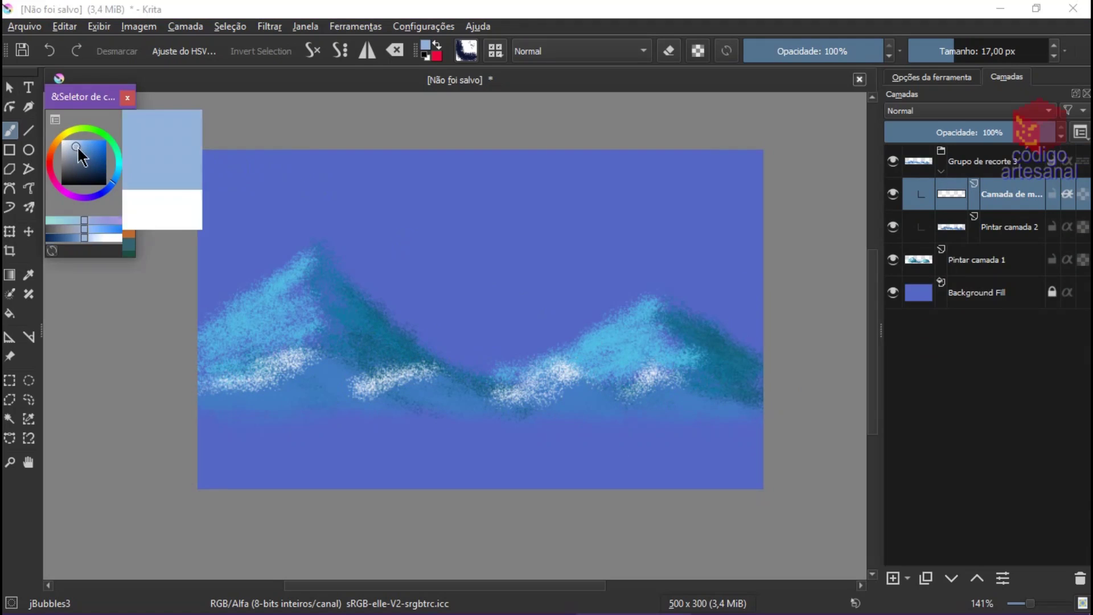
left_click_drag(296, 370, 251, 396)
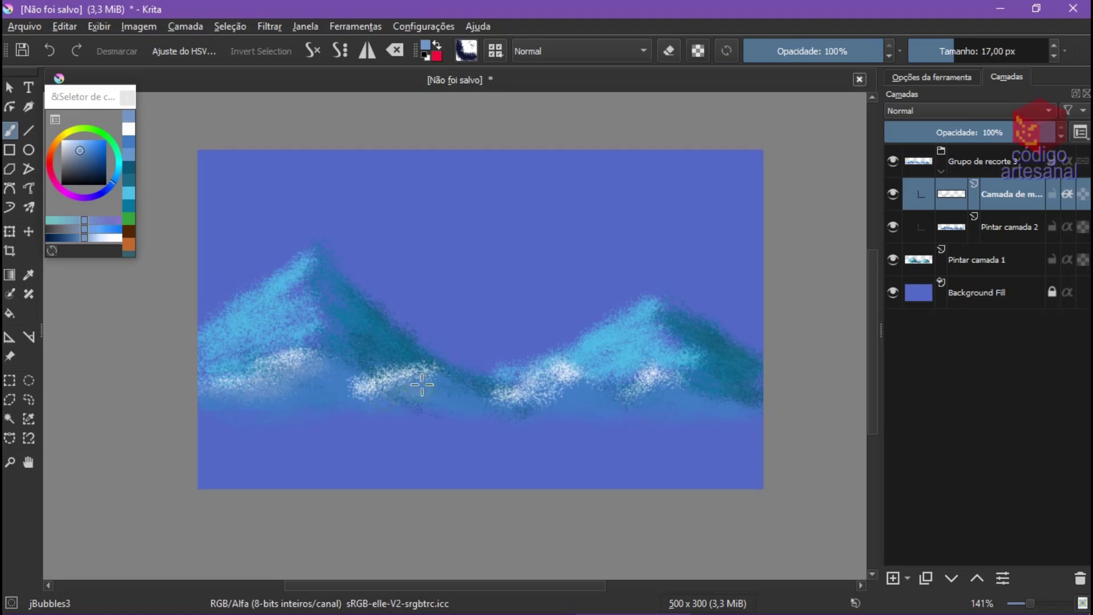
left_click_drag(572, 400, 649, 392)
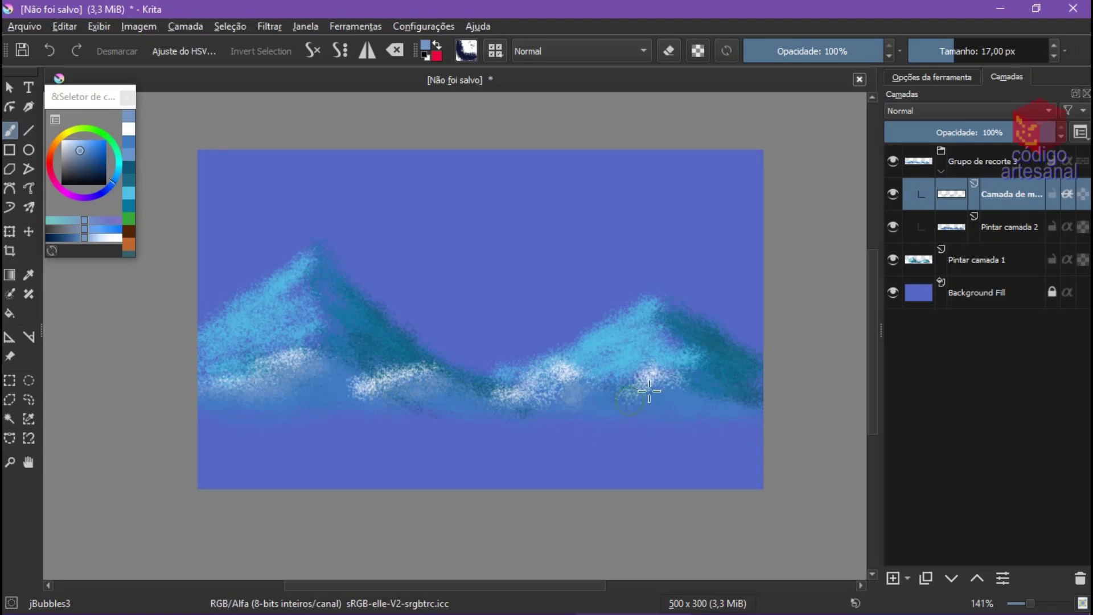
Add an empty layer above Background Fill and sample the background blue
left_click(1019, 302)
left_click(893, 578)
left_click(450, 424, "ctrl")
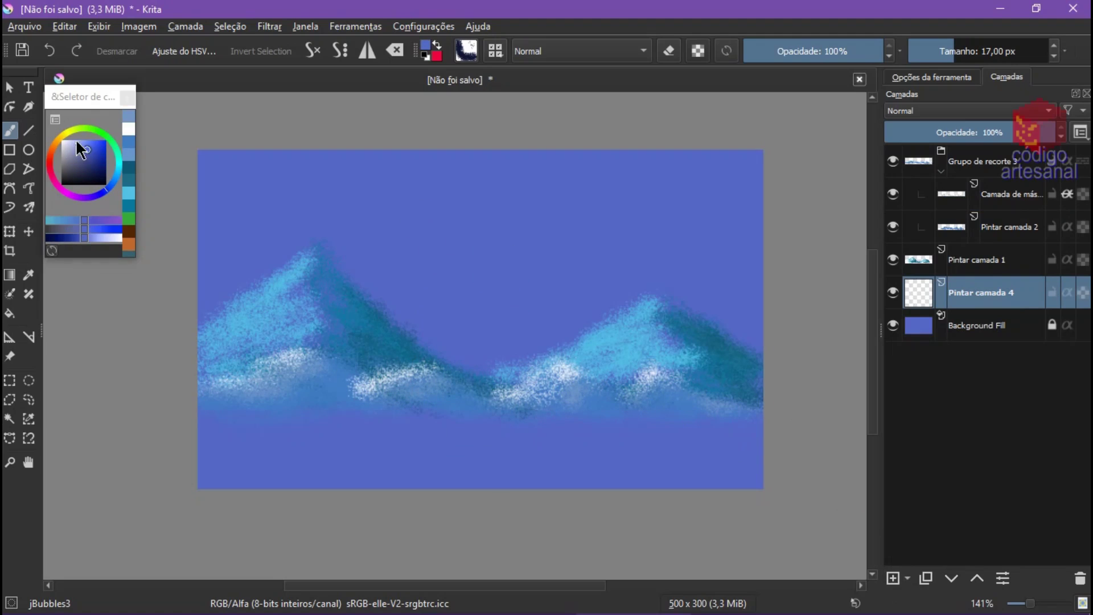
Paint periwinkle haze across the sky along the mountain ridges
left_click(81, 140)
mouse_move(218, 341)
left_mouse_down()
mouse_move(268, 313)
mouse_move(392, 353)
mouse_move(602, 301)
mouse_move(776, 372)
mouse_move(434, 300)
mouse_move(716, 298)
mouse_move(215, 286)
mouse_move(155, 208)
left_mouse_up()
left_click(536, 314, "ctrl")
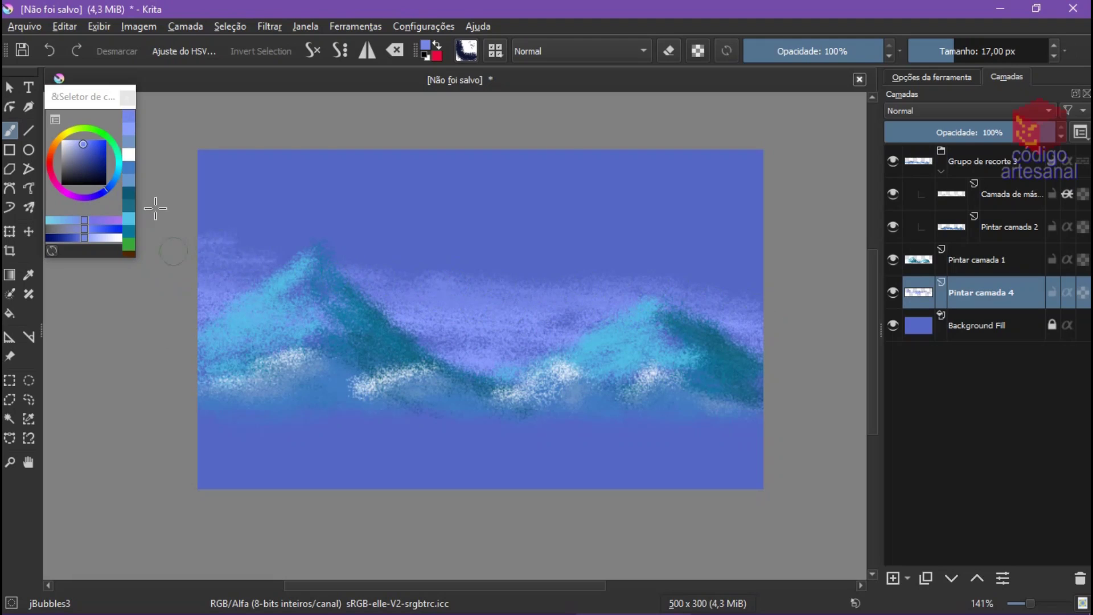
mouse_move(286, 252)
left_mouse_down()
mouse_move(371, 198)
mouse_move(330, 224)
mouse_move(490, 163)
mouse_move(555, 272)
mouse_move(757, 177)
left_mouse_up()
left_click_drag(543, 253, 761, 199)
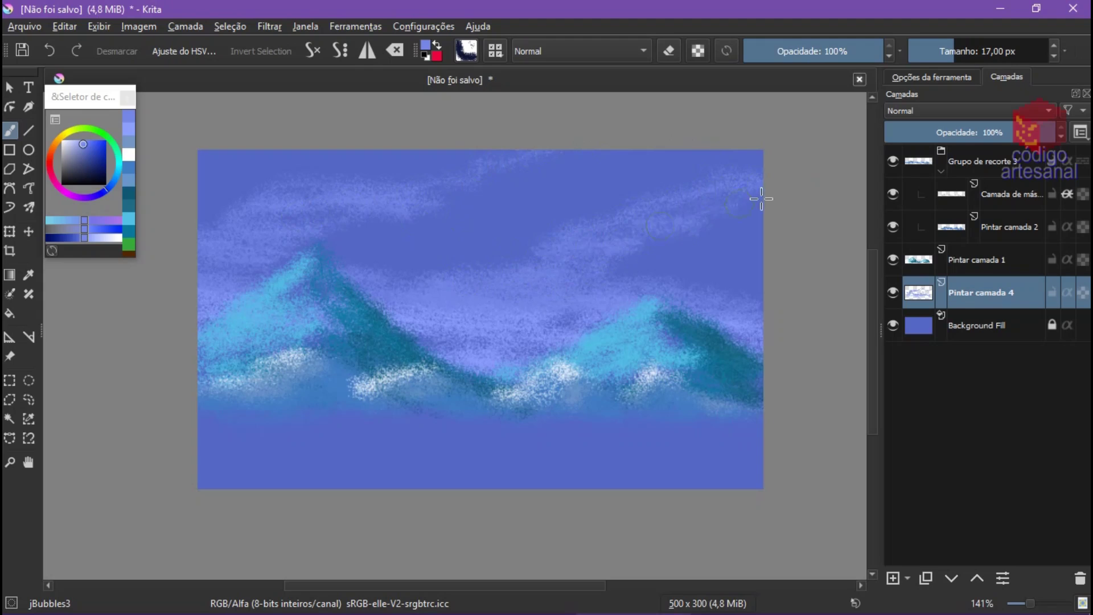
left_click(441, 317, "ctrl")
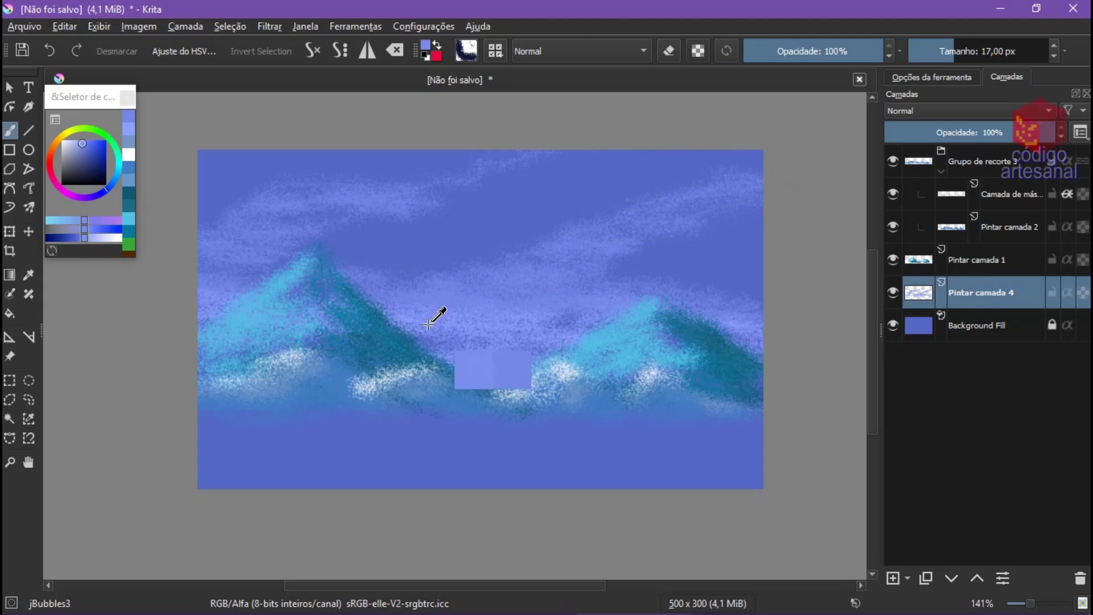
mouse_move(227, 259)
left_mouse_down()
mouse_move(346, 190)
mouse_move(464, 165)
mouse_move(215, 200)
mouse_move(390, 268)
mouse_move(556, 251)
mouse_move(704, 188)
mouse_move(672, 183)
mouse_move(376, 267)
mouse_move(415, 288)
mouse_move(683, 190)
left_mouse_up()
Paint white cloud streaks along the top and in the right sky
left_click(62, 140)
mouse_move(205, 215)
left_mouse_down()
mouse_move(399, 157)
mouse_move(535, 152)
left_mouse_up()
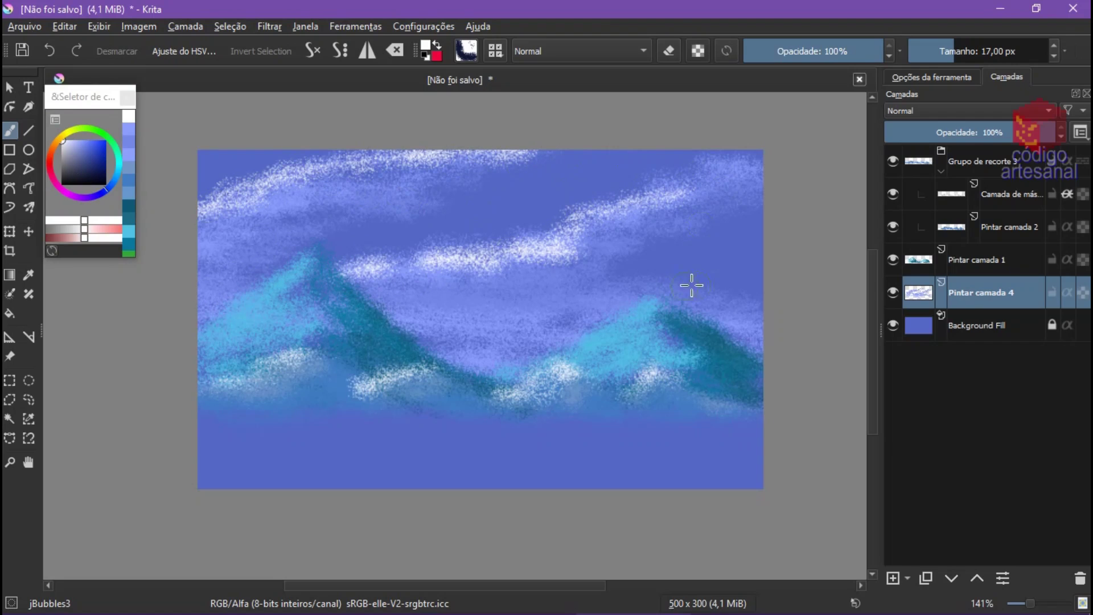
left_click_drag(652, 279, 820, 294)
key("ctrl+z")
left_click_drag(689, 276, 802, 323)
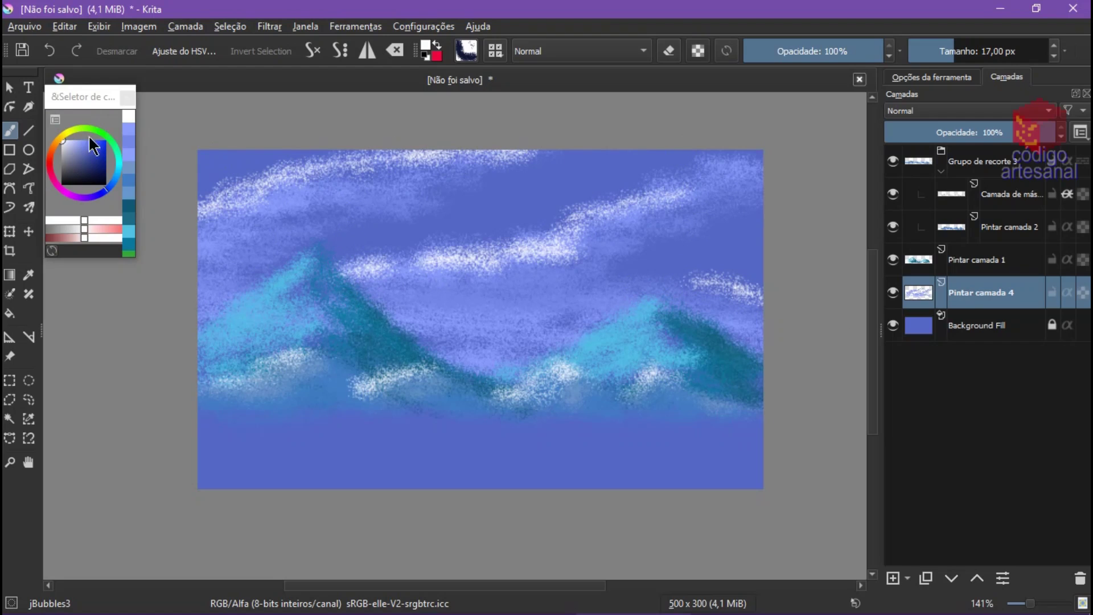
Mix a green, sample blue from the canvas, and select the background layer
left_click(103, 133)
left_click_drag(97, 145, 103, 162)
left_click(386, 419, "ctrl")
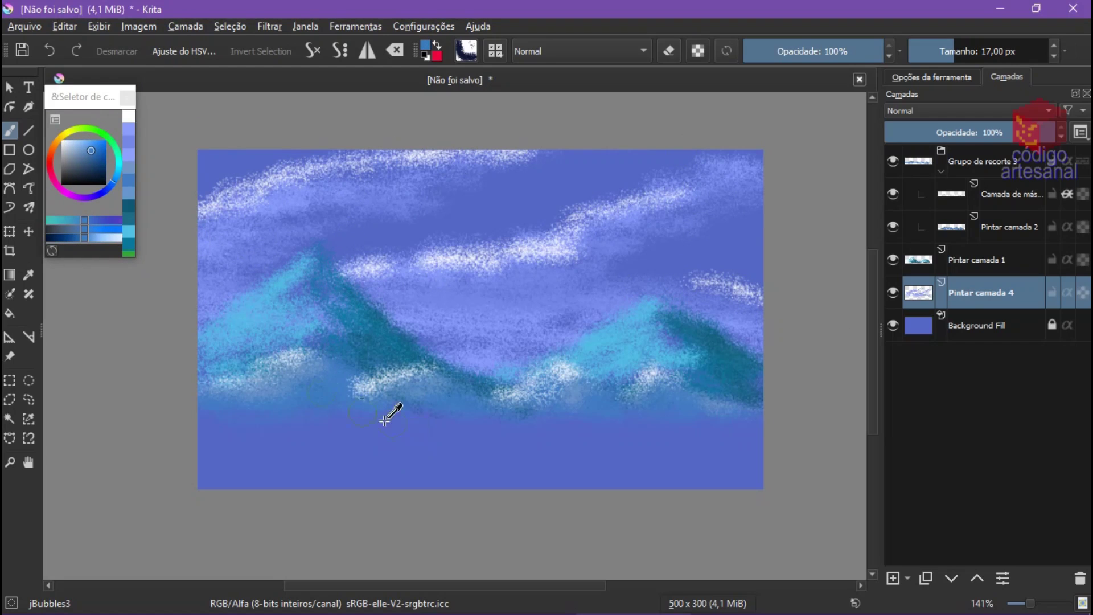
left_click(991, 327)
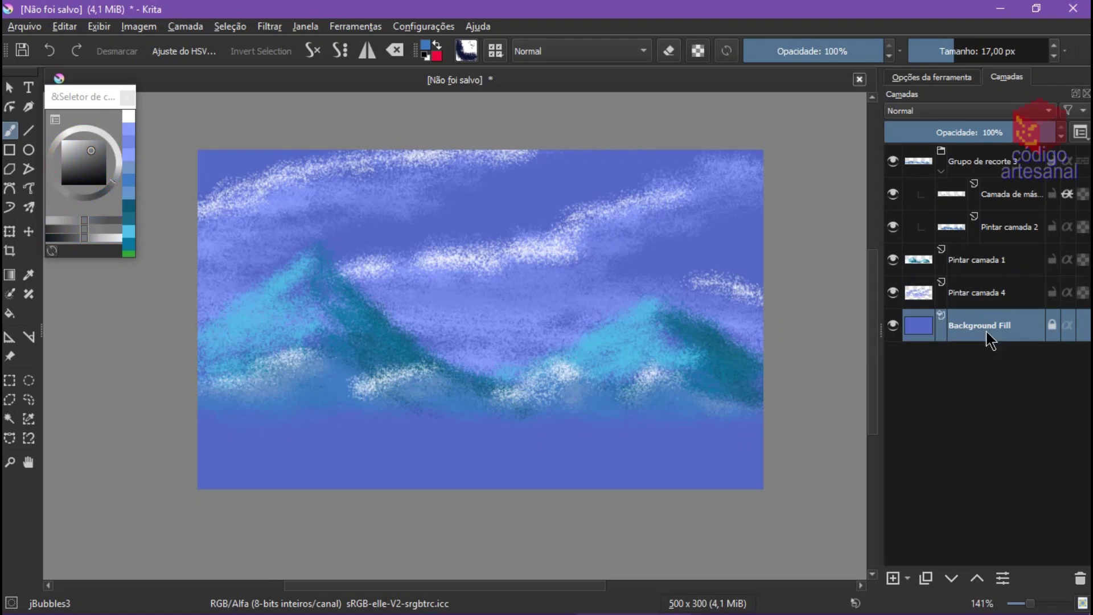
On new layer Pintar camada 5, brush faint light water strokes across the lower canvas
left_click(893, 578)
left_click(263, 322, "ctrl")
left_click(239, 423)
mouse_move(206, 413)
left_mouse_down()
mouse_move(233, 441)
mouse_move(224, 439)
mouse_move(293, 427)
mouse_move(301, 481)
left_mouse_up()
key("ctrl+z")
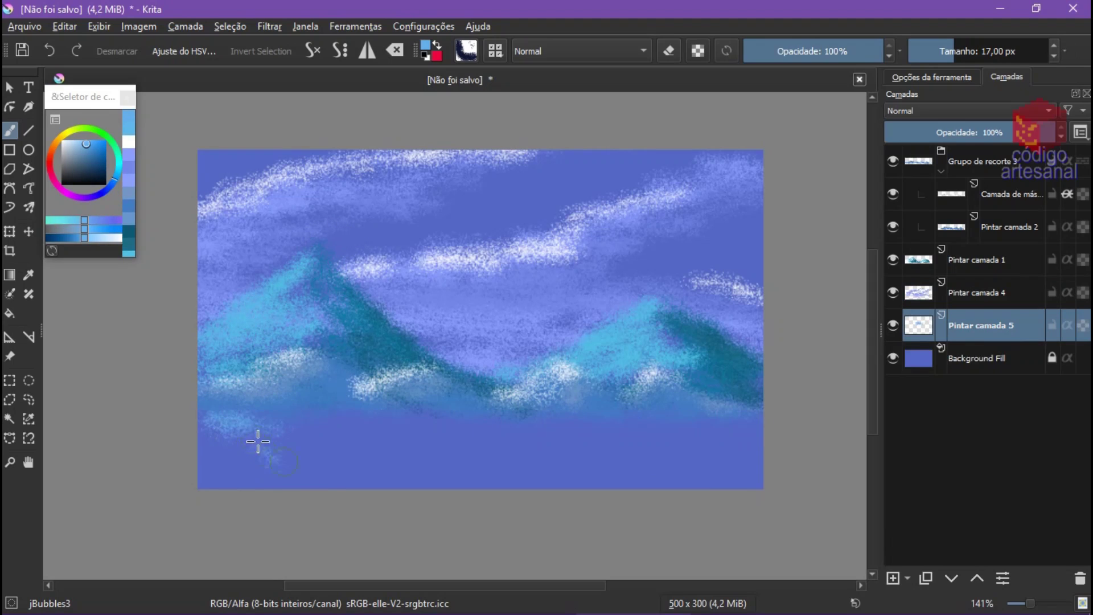
left_click(266, 454, "ctrl")
mouse_move(273, 447)
left_mouse_down()
mouse_move(259, 464)
mouse_move(273, 424)
left_mouse_up()
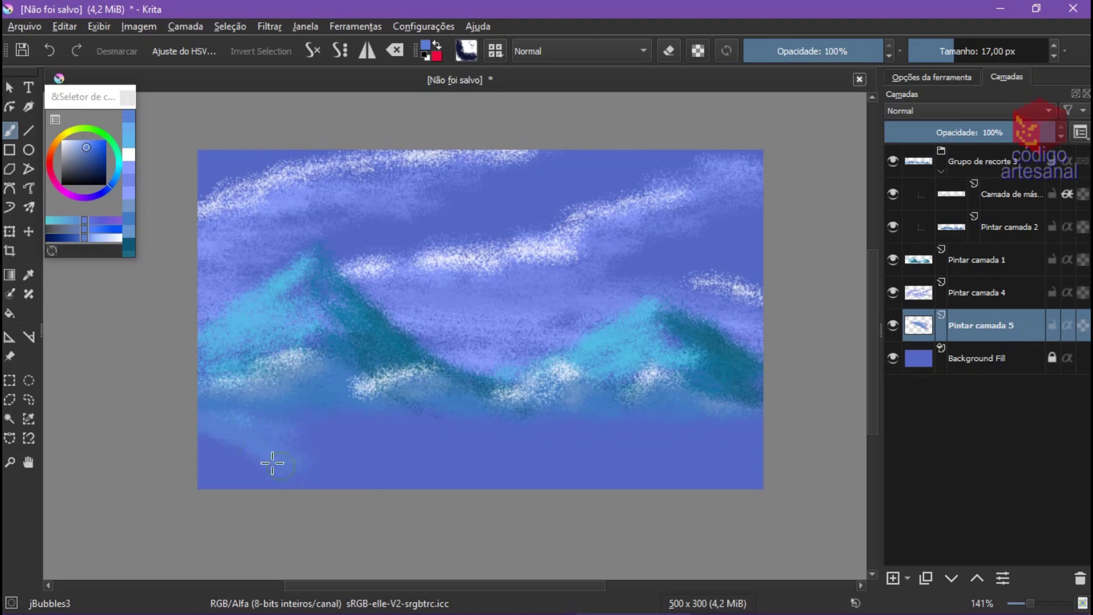
mouse_move(276, 462)
left_mouse_down()
mouse_move(562, 446)
mouse_move(601, 479)
left_mouse_up()
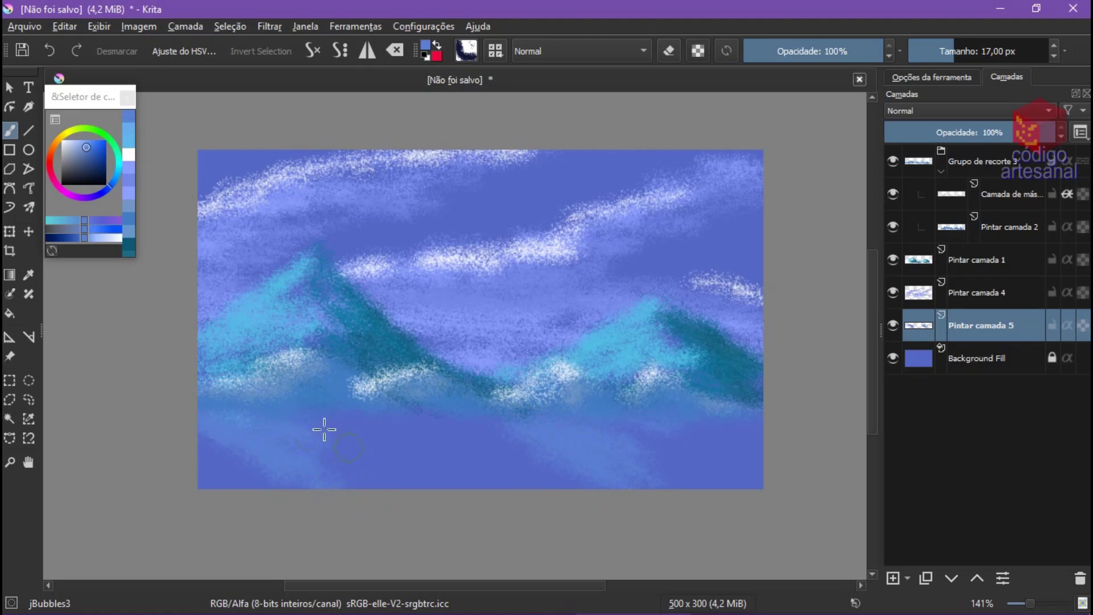
Mirror the view and paint teal and darker purple mountain reflections in the lake
left_click(459, 360, "ctrl")
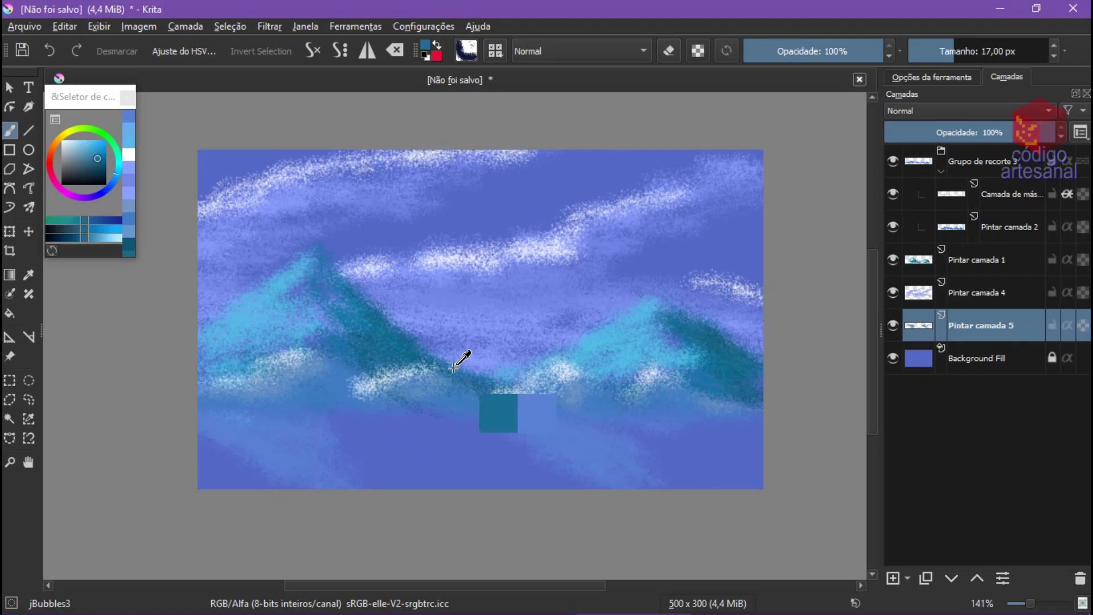
key("m")
left_click_drag(481, 420, 574, 466)
left_click(550, 444, "ctrl")
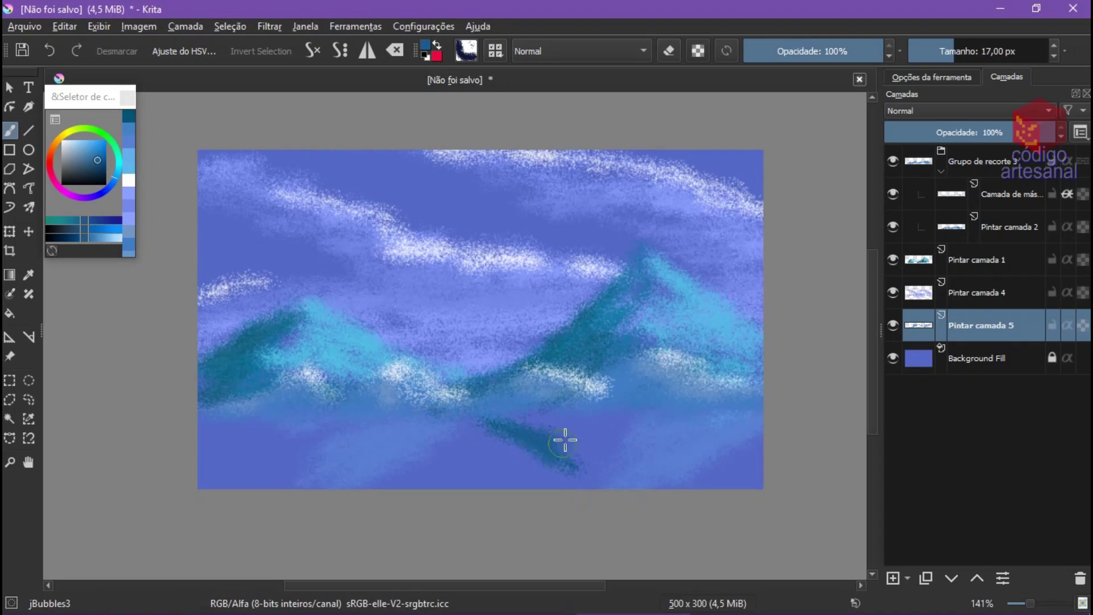
left_click(562, 436, "ctrl")
left_click(572, 428, "ctrl")
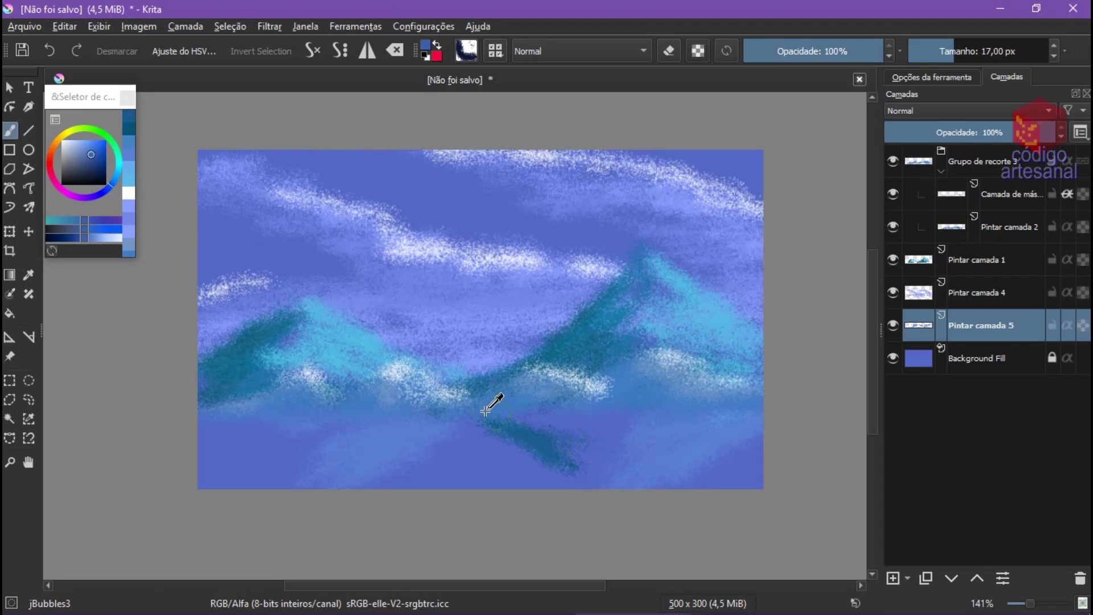
left_click_drag(592, 435, 623, 414)
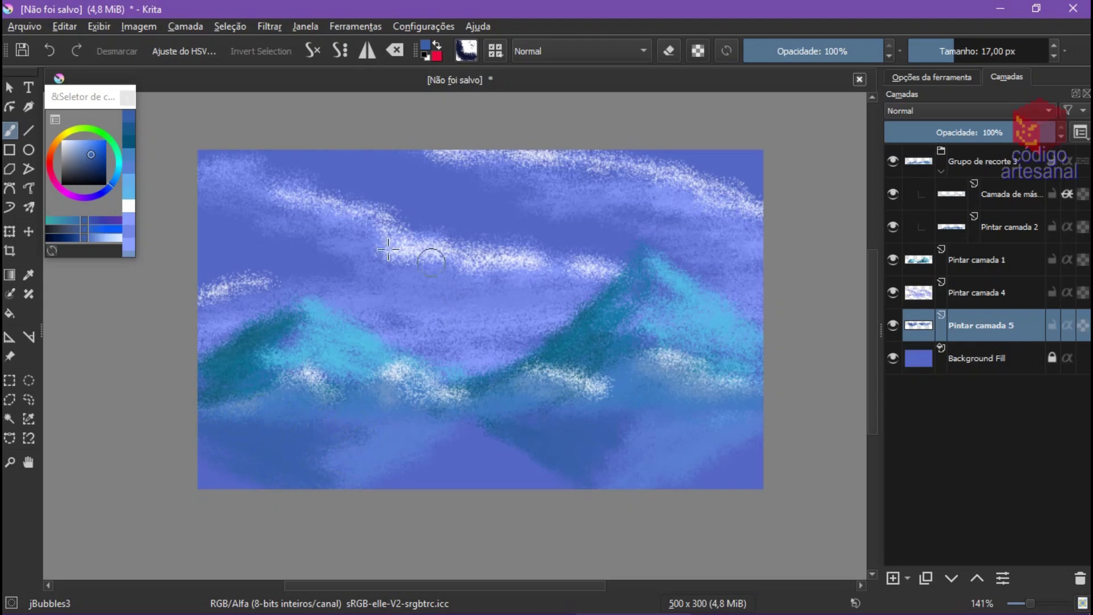
left_click(106, 135)
left_click_drag(105, 156, 86, 162)
Delete Grupo de recorte 3, then paint a green treeline band across the mountain bases on a new layer
left_click(941, 167)
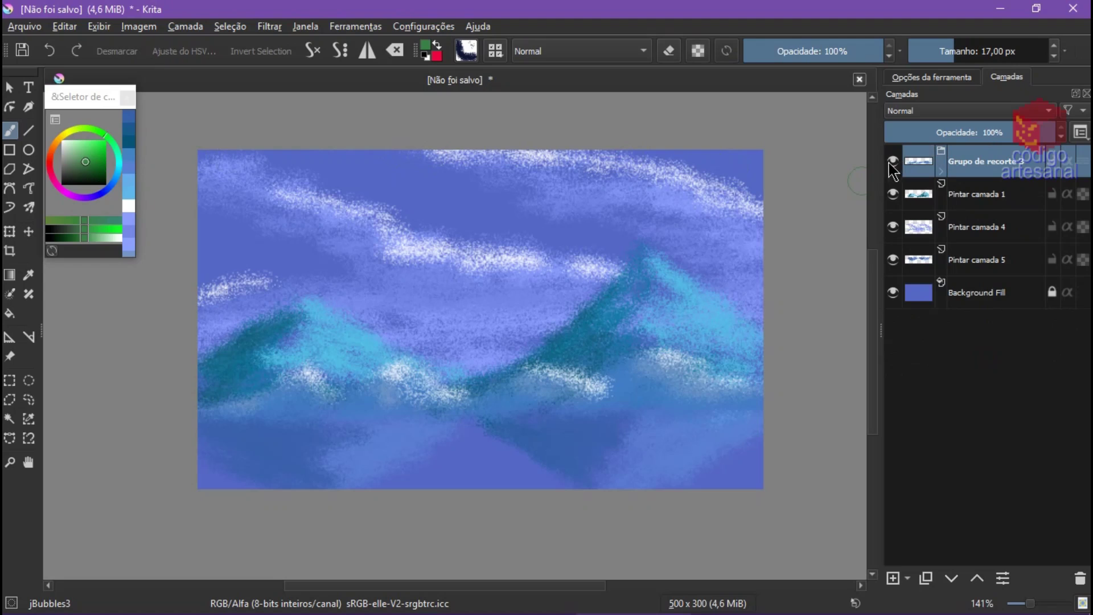
left_click(1081, 578)
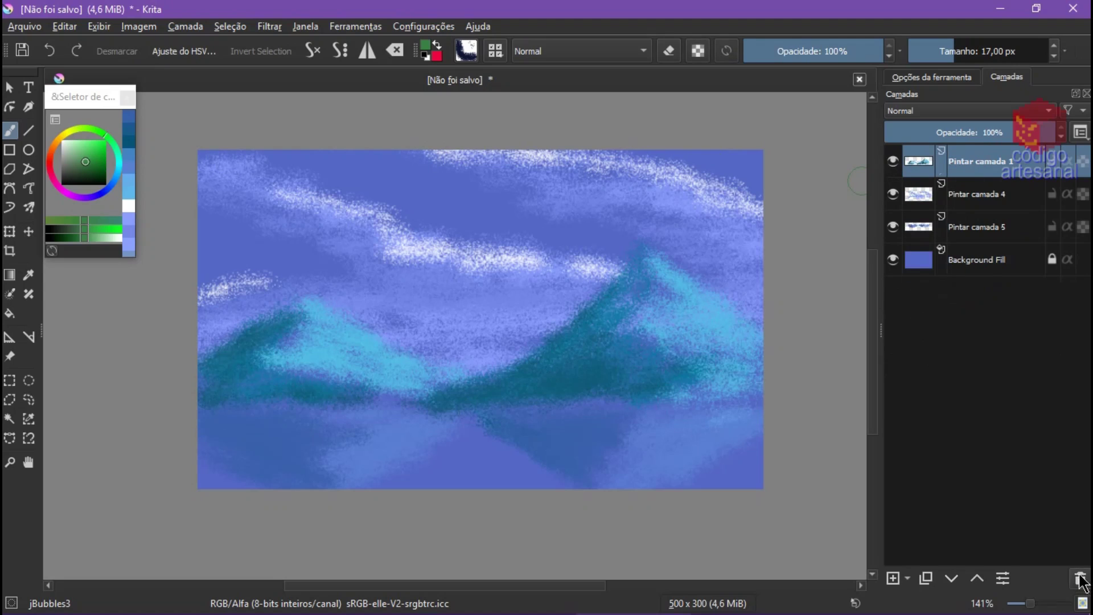
left_click(893, 578)
mouse_move(200, 399)
left_mouse_down()
mouse_move(378, 386)
mouse_move(483, 407)
mouse_move(627, 381)
mouse_move(737, 398)
left_mouse_up()
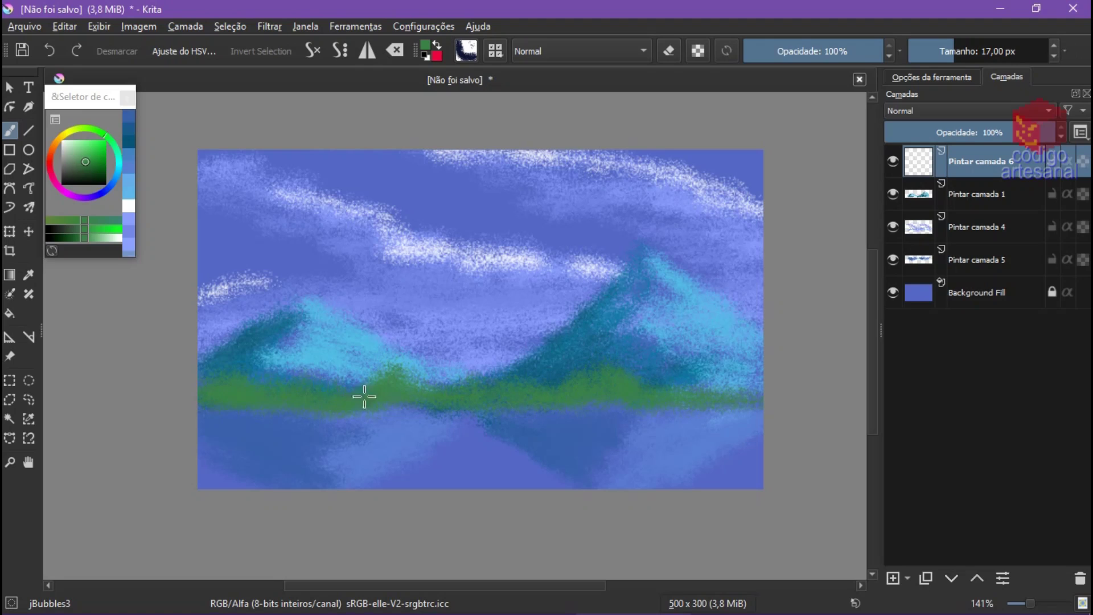
left_click(422, 393, "ctrl")
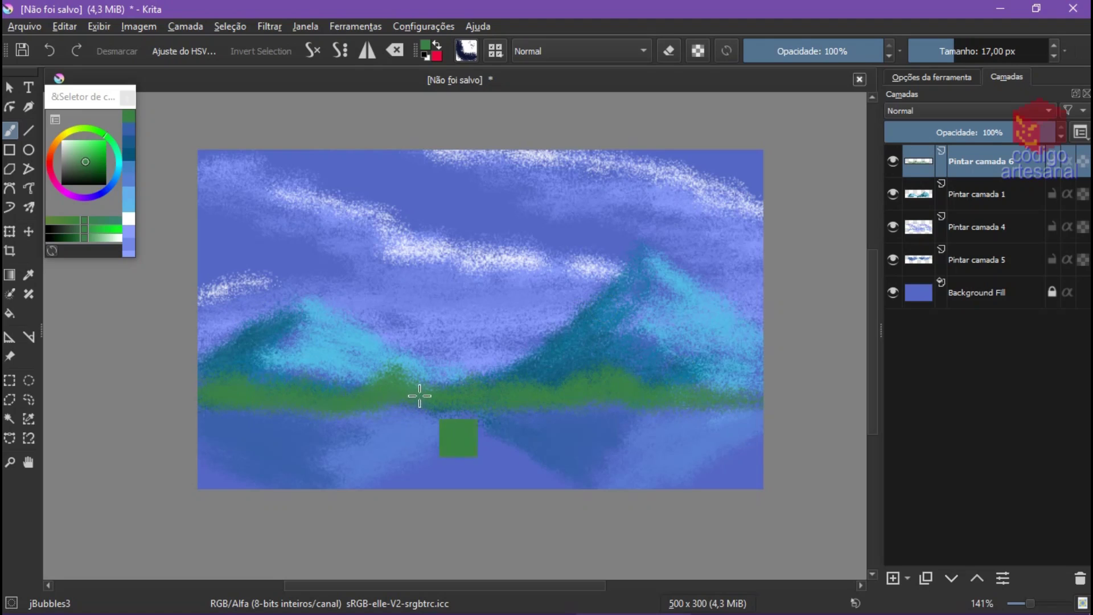
left_click_drag(430, 404, 410, 395)
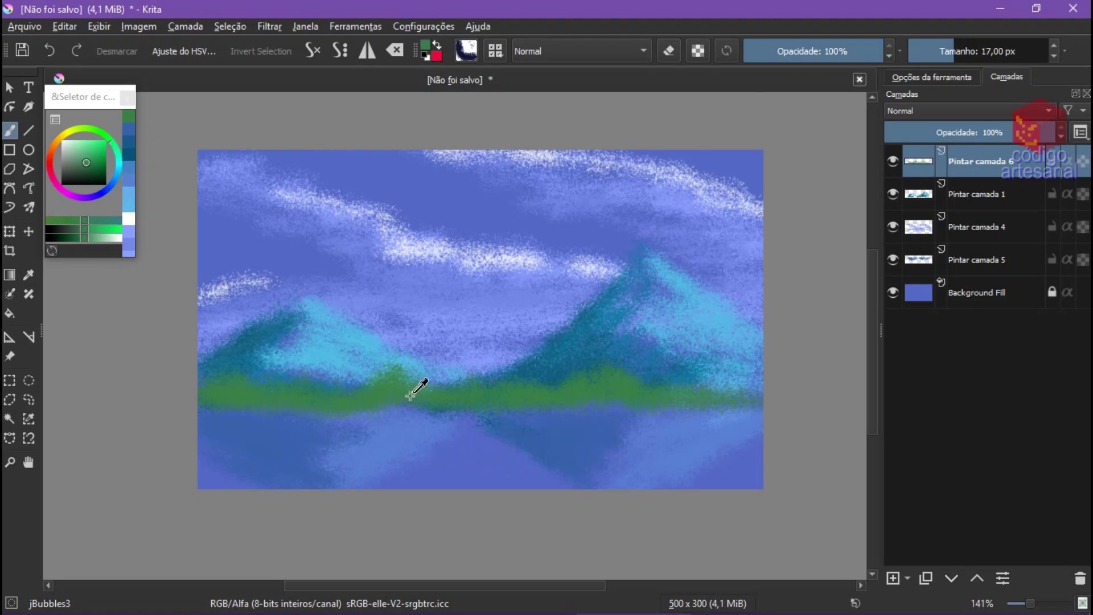
left_click(766, 382, "ctrl")
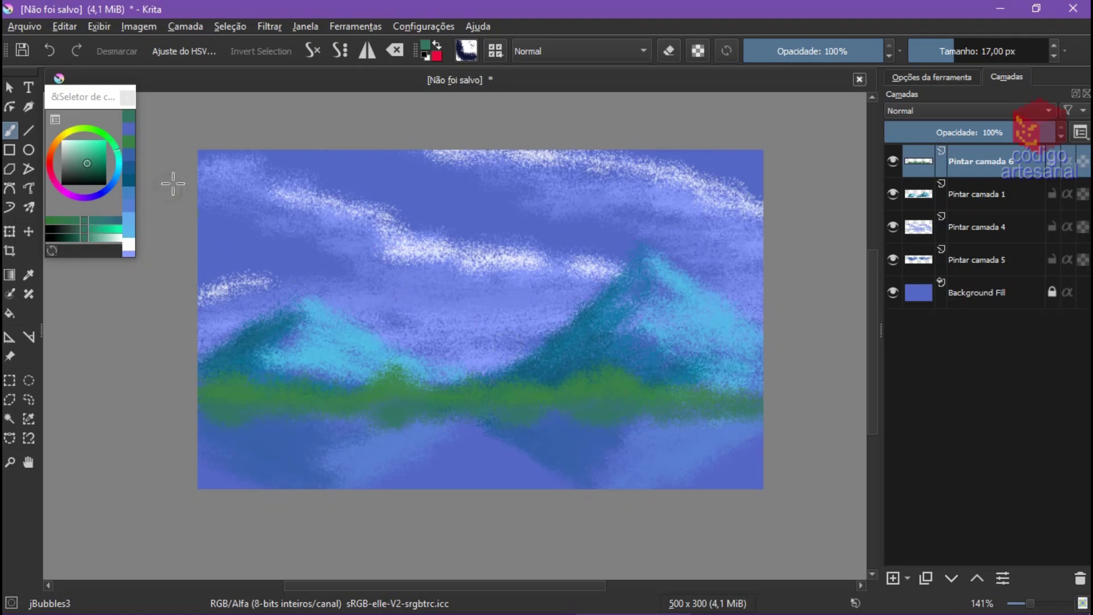
Dab light yellow-green highlights along the right, middle and left treeline
left_click_drag(77, 130, 83, 126)
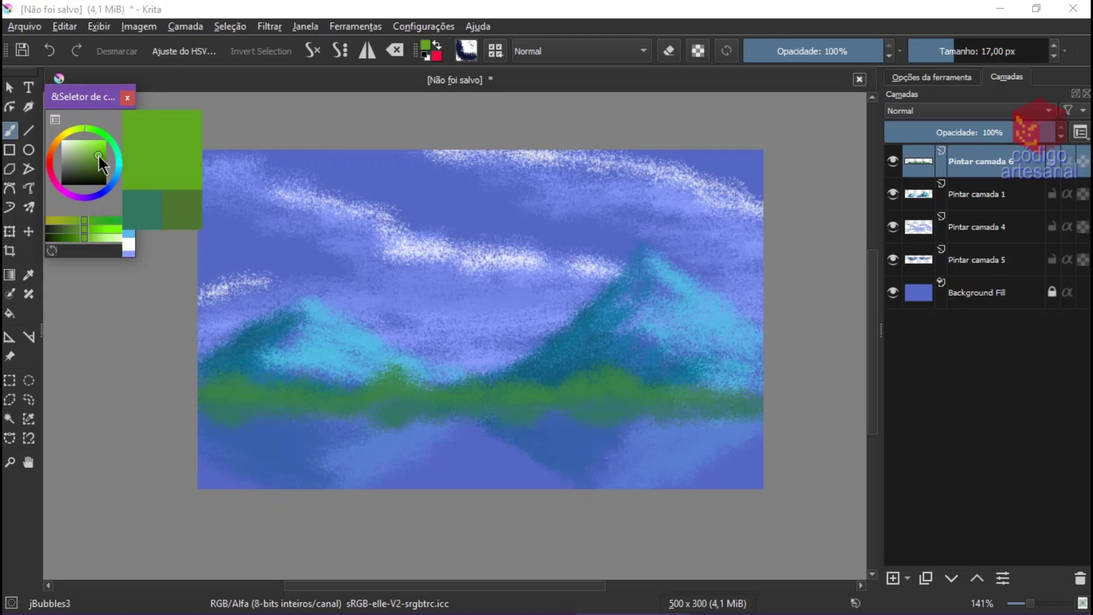
left_click(92, 153)
left_click_drag(620, 378, 641, 386)
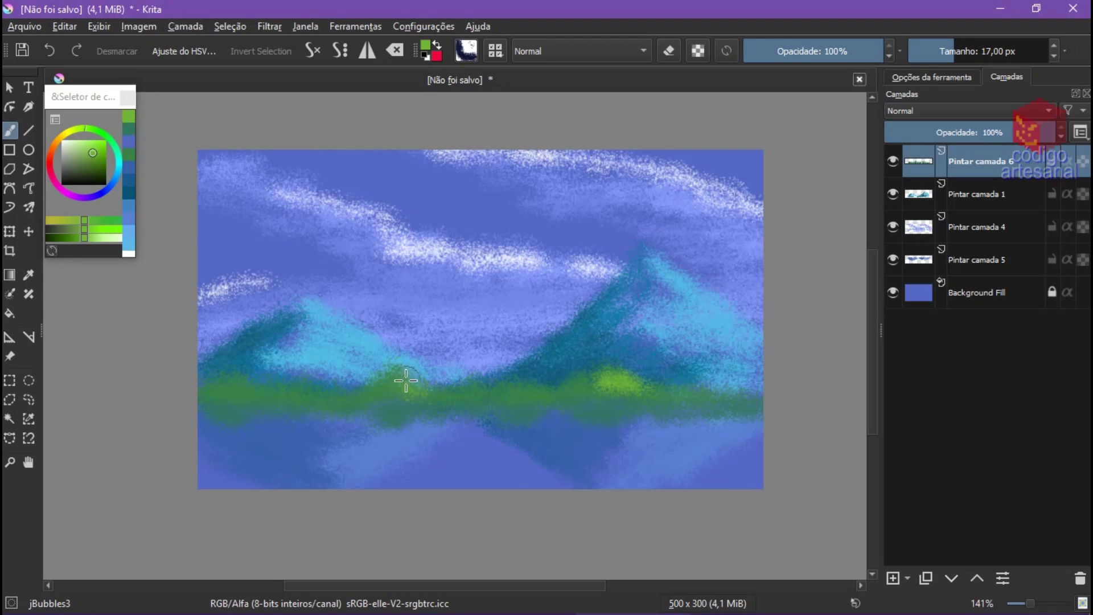
mouse_move(545, 390)
left_mouse_down()
mouse_move(520, 390)
mouse_move(598, 380)
left_mouse_up()
mouse_move(247, 378)
left_mouse_down()
mouse_move(243, 385)
mouse_move(307, 393)
left_mouse_up()
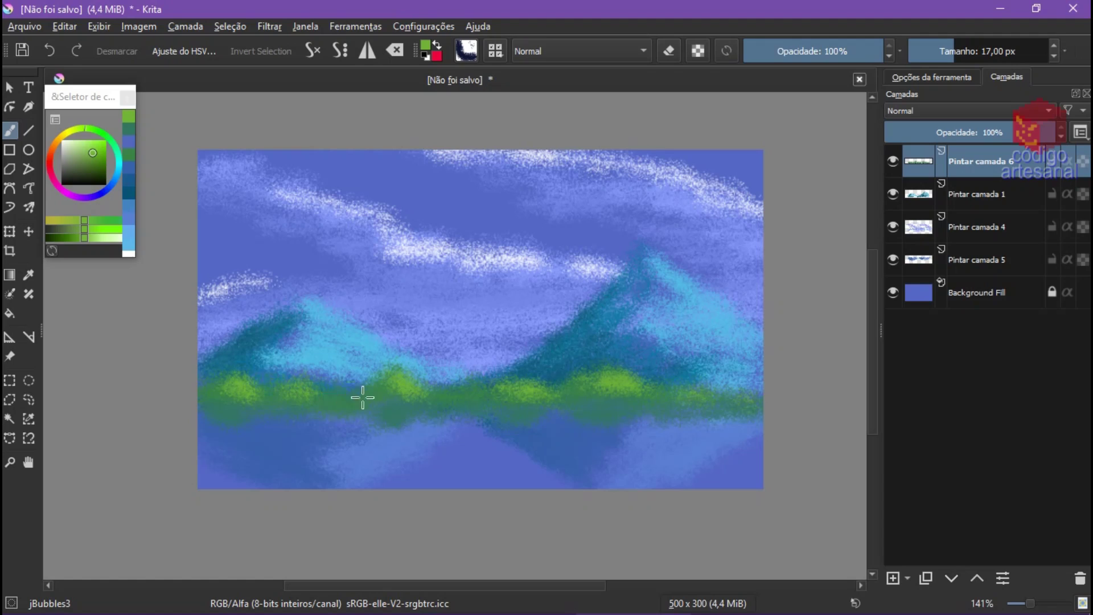
Touch up the treeline with darker green and brush faint blue into the lake
left_click(280, 393, "ctrl")
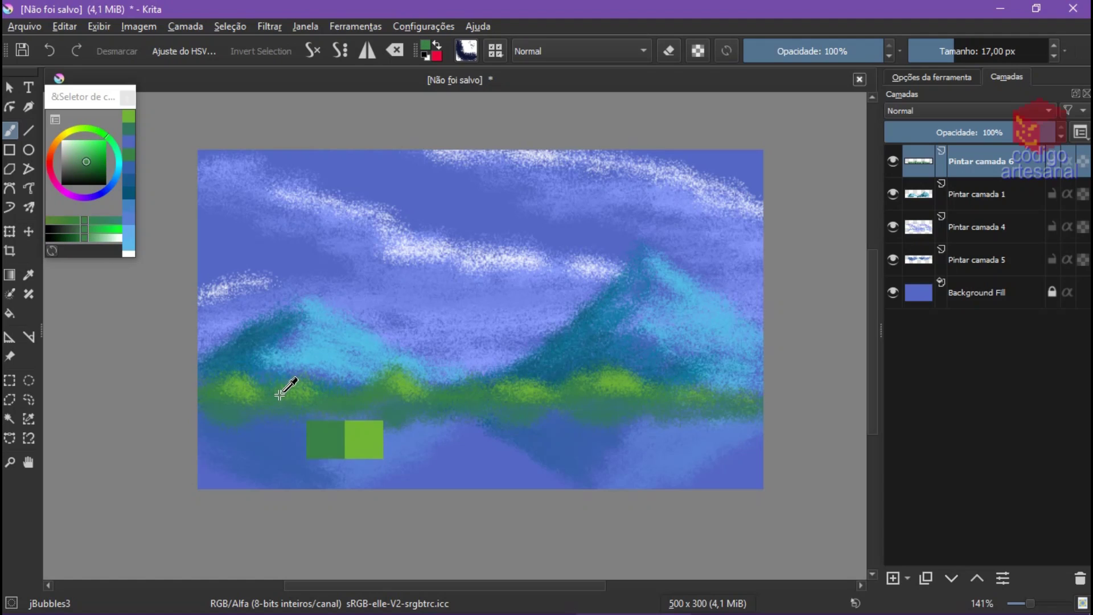
left_click_drag(288, 414, 299, 418)
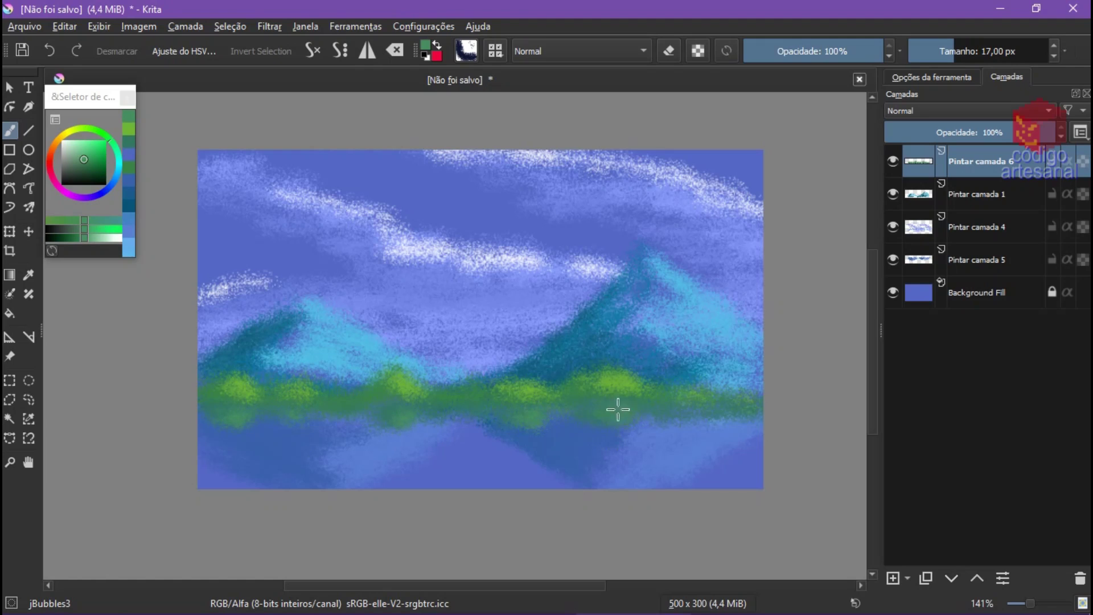
left_click(412, 434, "ctrl")
left_click_drag(441, 422, 473, 428)
Sample lake blues, brush faint blue strokes into the lower lake, and pick a saturated blue
left_click(409, 443, "ctrl")
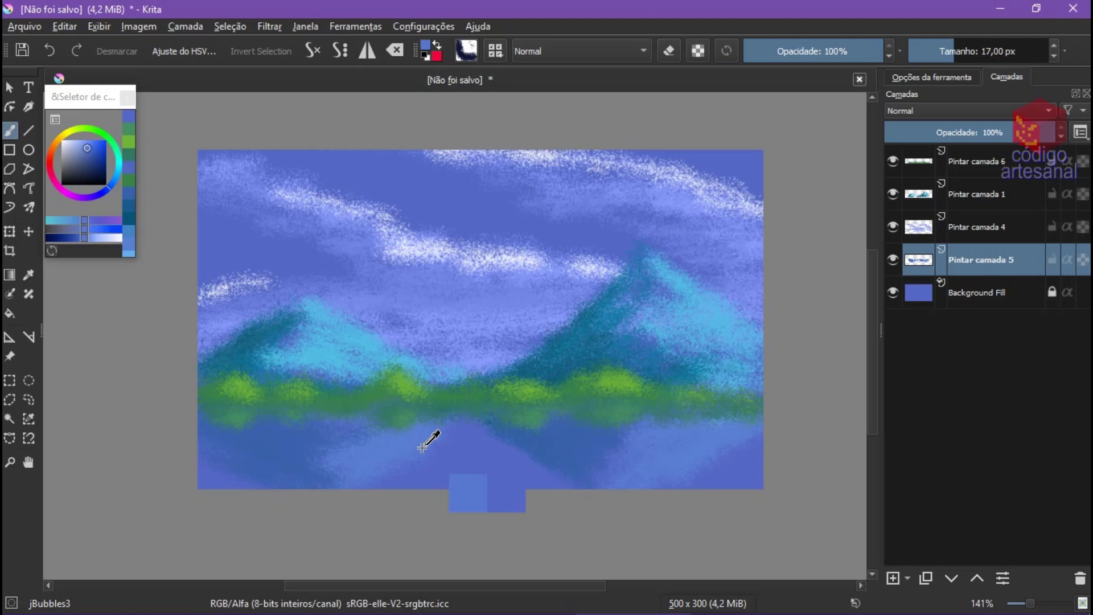
left_click_drag(422, 440, 478, 432)
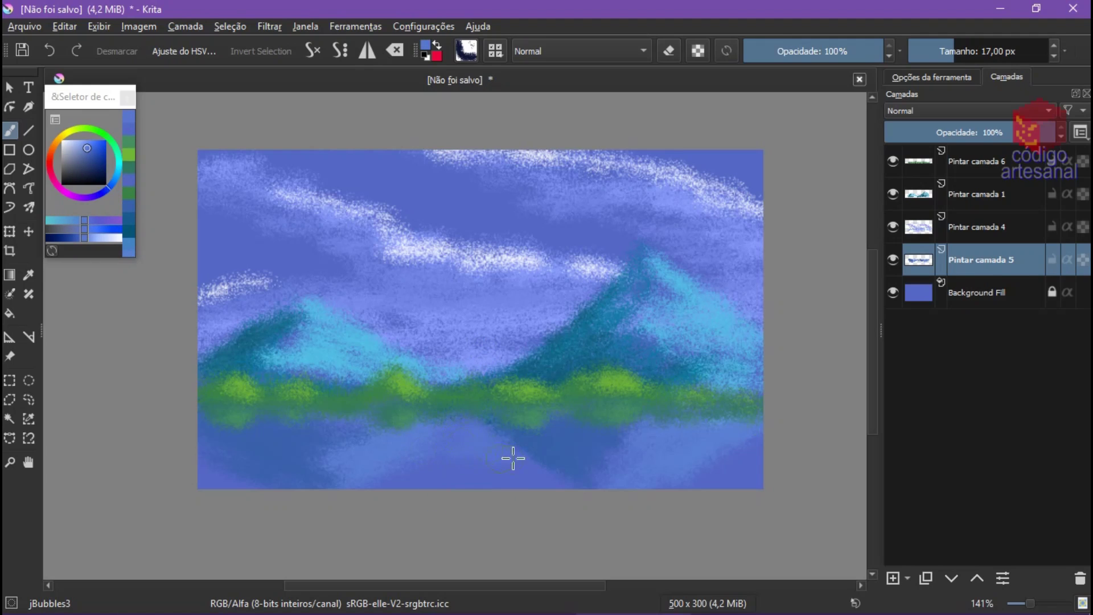
left_click_drag(718, 467, 754, 452)
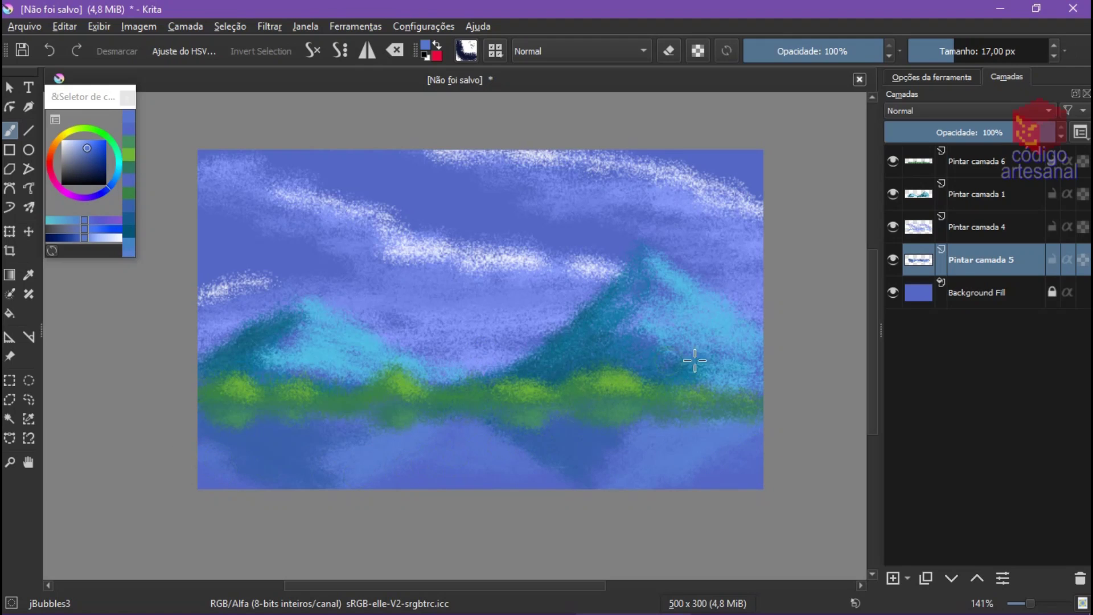
left_click(106, 148)
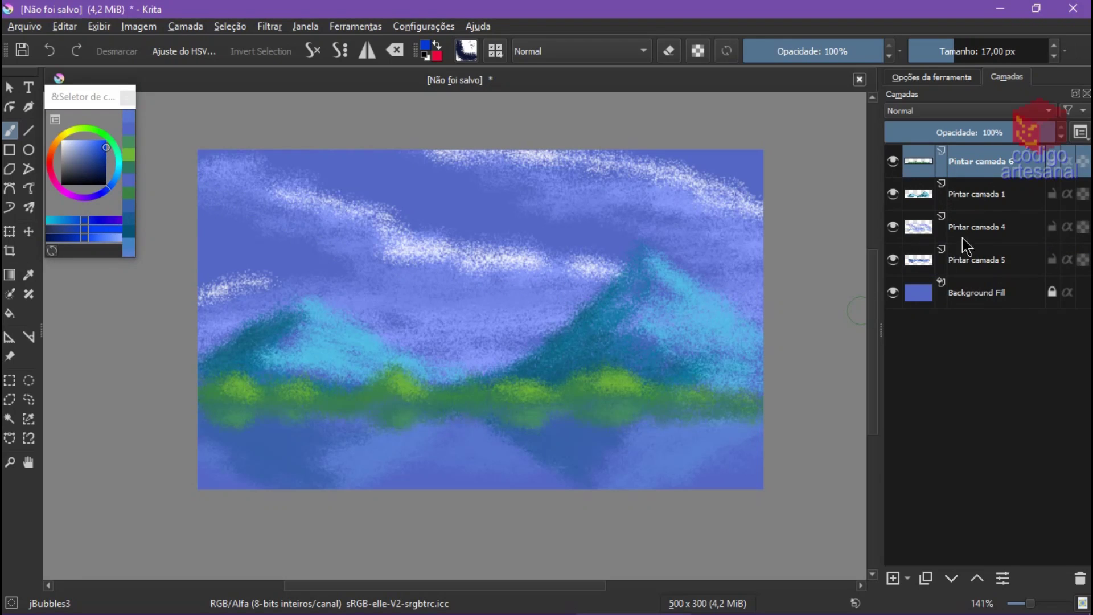
Add a layer above Background Fill and paint dark blue strokes across the top sky
left_click(892, 578)
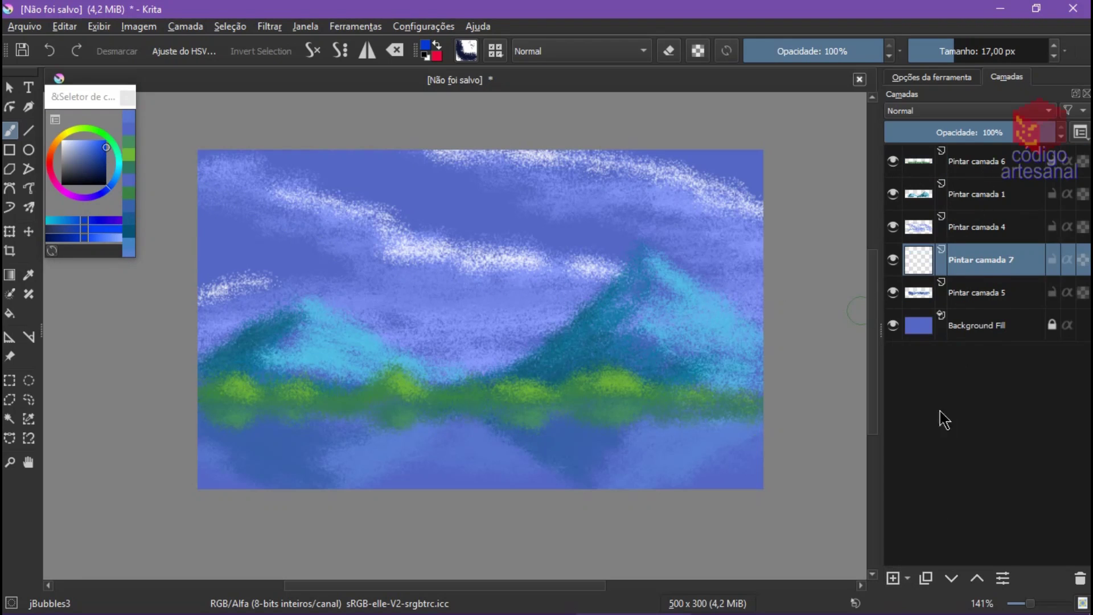
left_click(951, 577)
left_click_drag(299, 164, 450, 185)
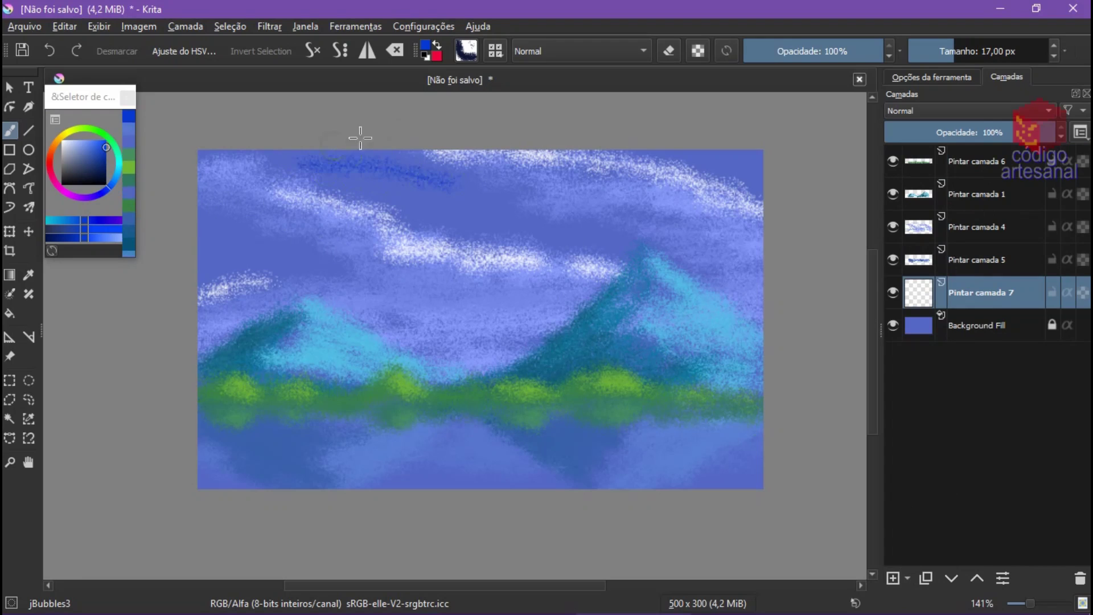
left_click(438, 195, "ctrl")
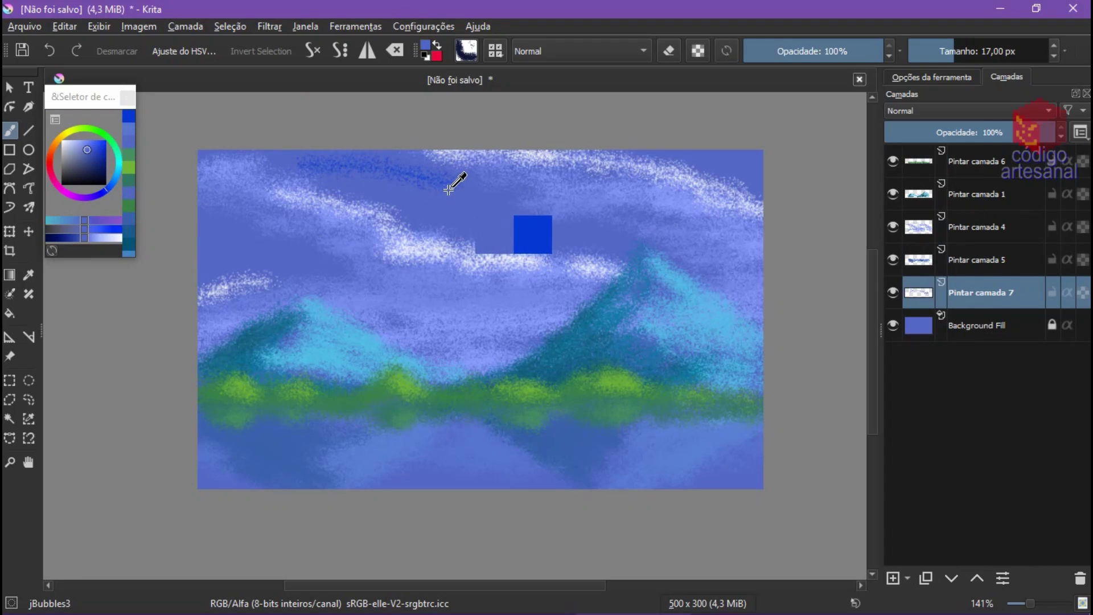
left_click(446, 194, "ctrl")
left_click(472, 193, "ctrl")
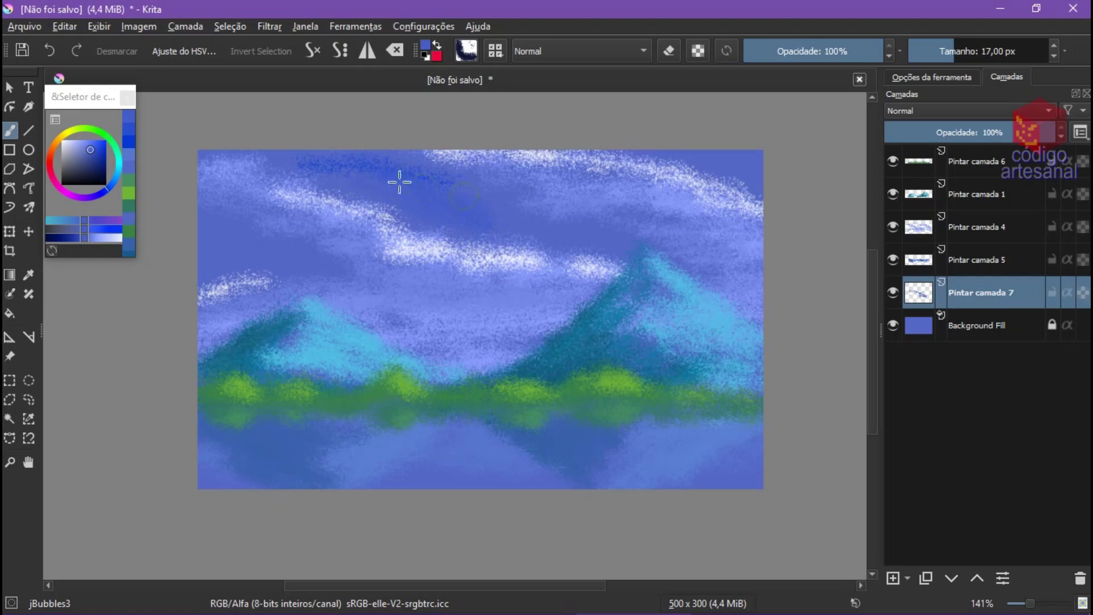
On Pintar camada 1, highlight the right and left mountain peaks in light cyan
left_click(659, 276, "ctrl")
left_click_drag(659, 280, 663, 259)
left_click_drag(313, 317, 285, 313)
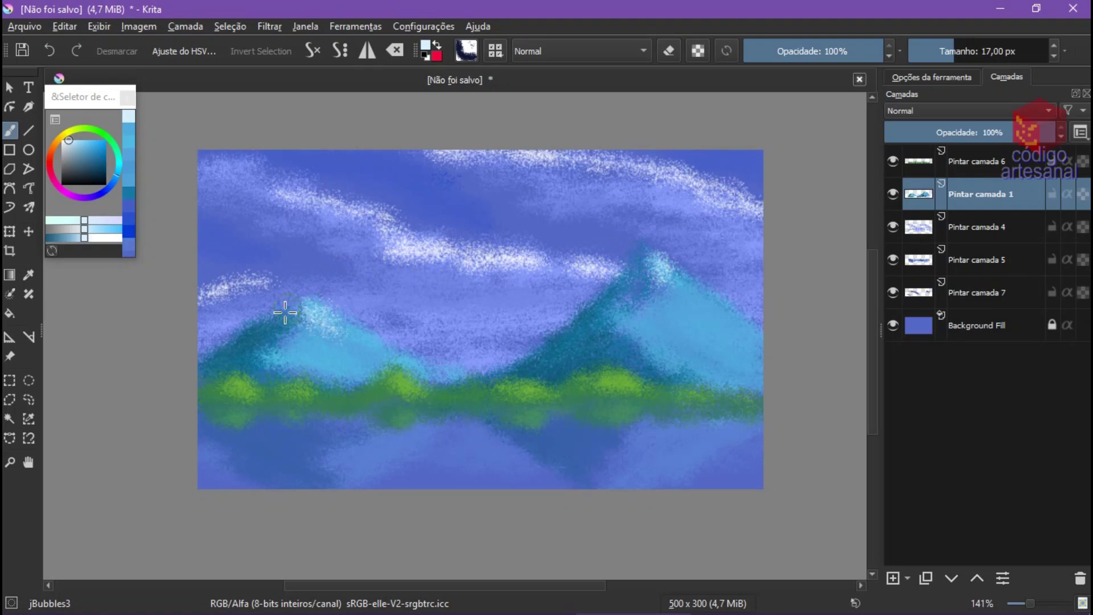
Add more cyan highlight to both peaks, then mix a muted green
left_click_drag(677, 282, 624, 300)
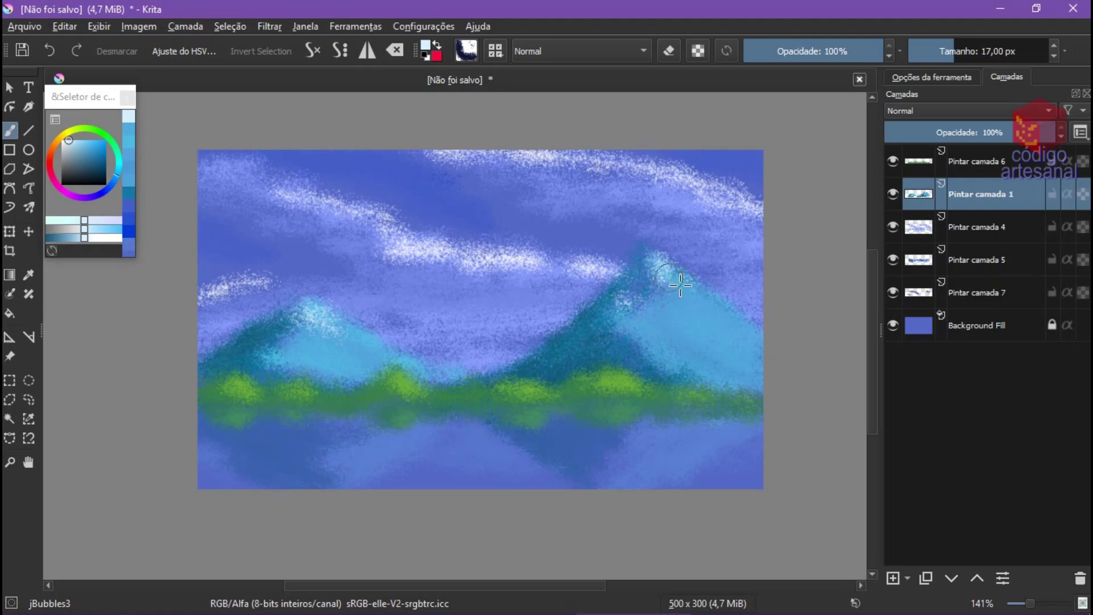
left_click_drag(317, 317, 301, 299)
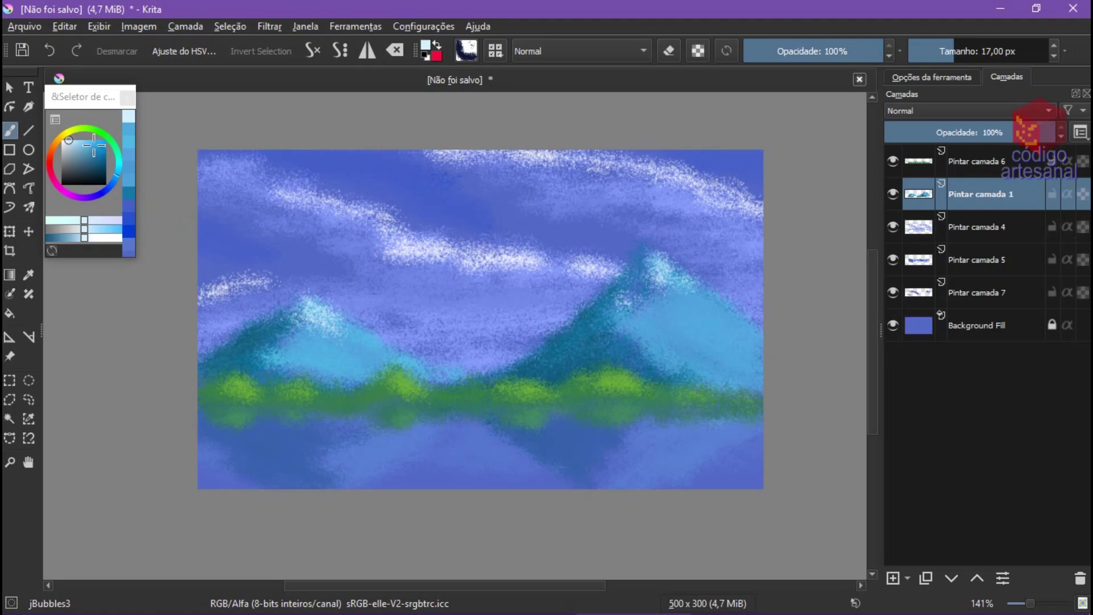
left_click(108, 143)
left_click(98, 139)
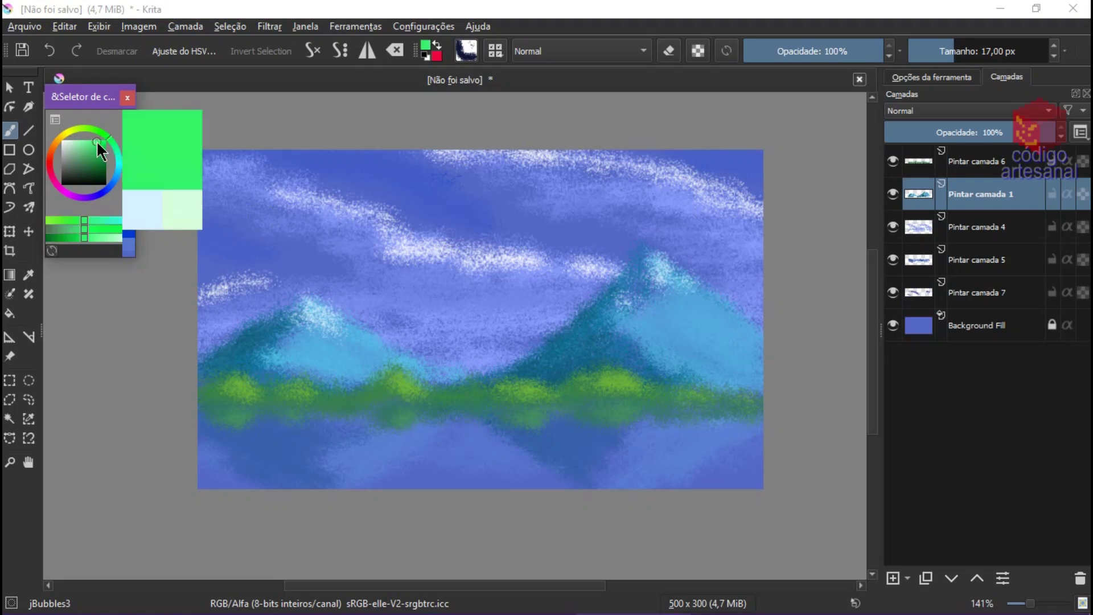
mouse_move(99, 142)
left_mouse_down()
mouse_move(92, 156)
mouse_move(98, 146)
left_mouse_up()
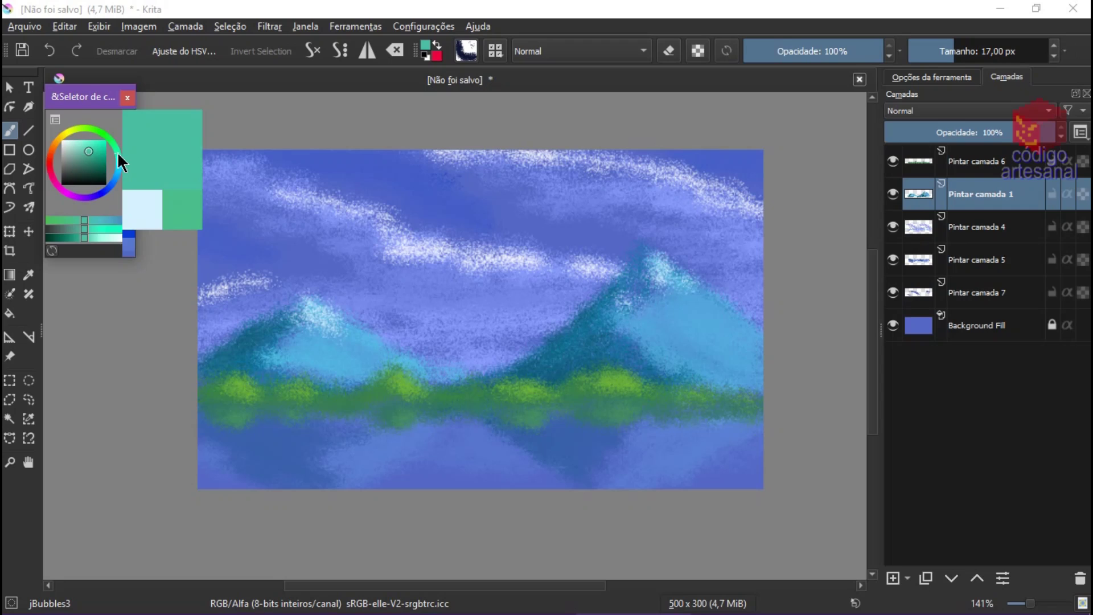
left_click(643, 344)
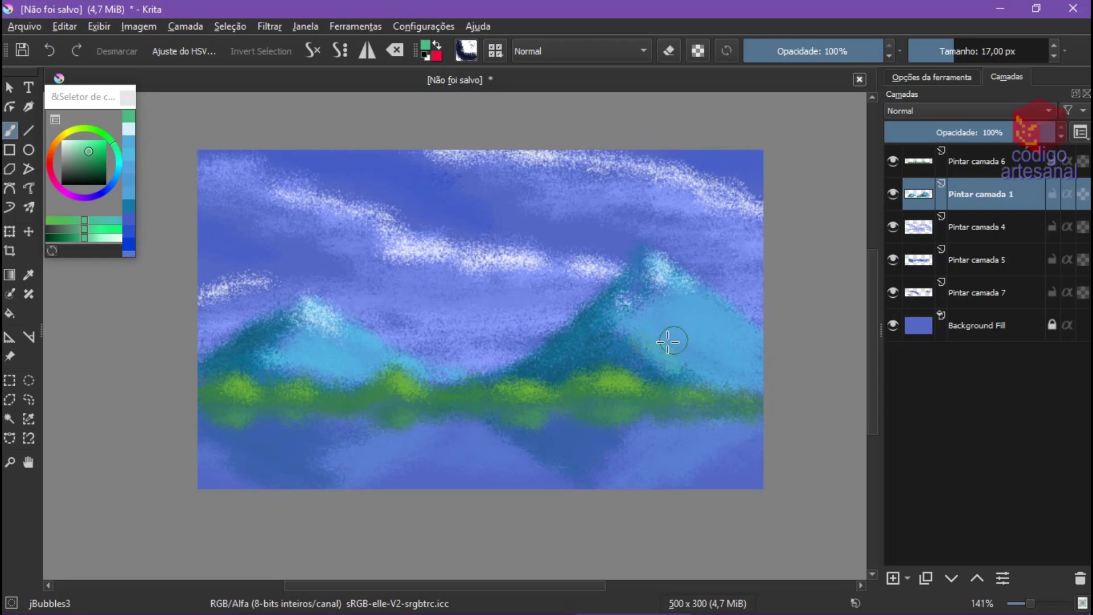
Tint the lower slopes of both mountains with faint green
mouse_move(685, 312)
left_mouse_down()
mouse_move(720, 342)
mouse_move(707, 322)
mouse_move(730, 380)
left_mouse_up()
mouse_move(362, 358)
left_mouse_down()
mouse_move(318, 366)
mouse_move(419, 384)
mouse_move(378, 350)
mouse_move(444, 373)
left_mouse_up()
mouse_move(752, 335)
left_mouse_down()
mouse_move(728, 366)
mouse_move(752, 380)
left_mouse_up()
mouse_move(669, 310)
left_mouse_down()
mouse_move(631, 285)
mouse_move(611, 317)
left_mouse_up()
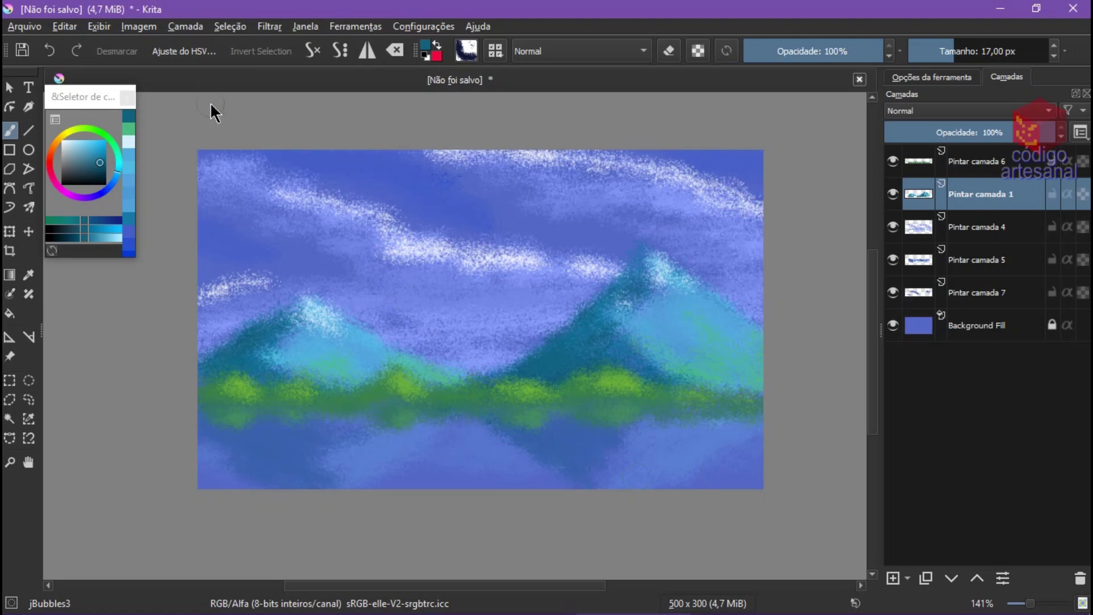
Raise Pintar camada 7 to the top and brush dark textured strokes along the lake's bottom
left_click(987, 293)
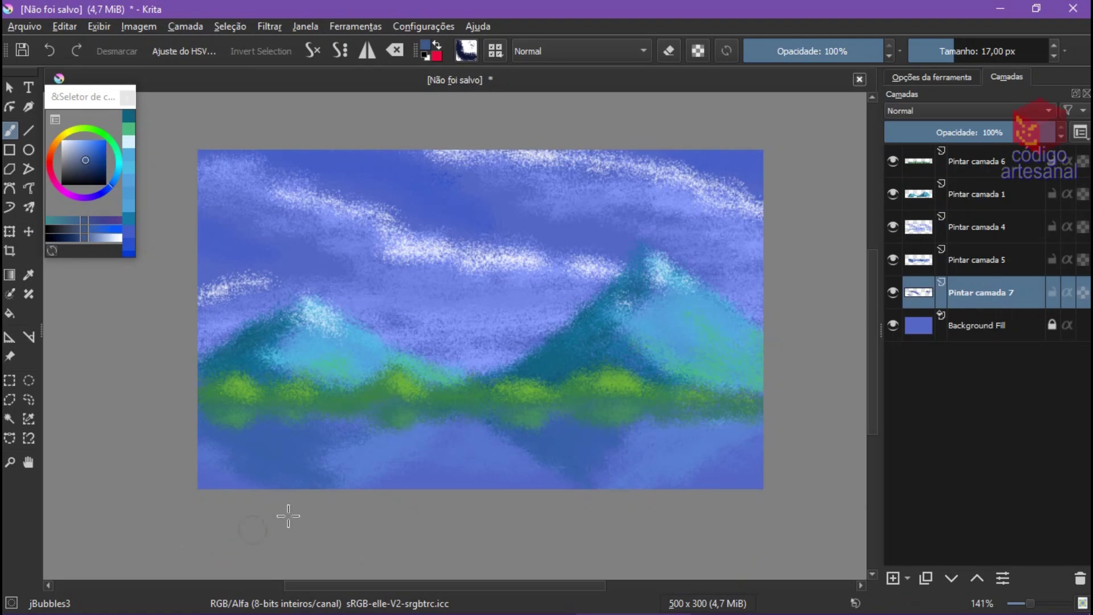
left_click_drag(198, 481, 255, 500)
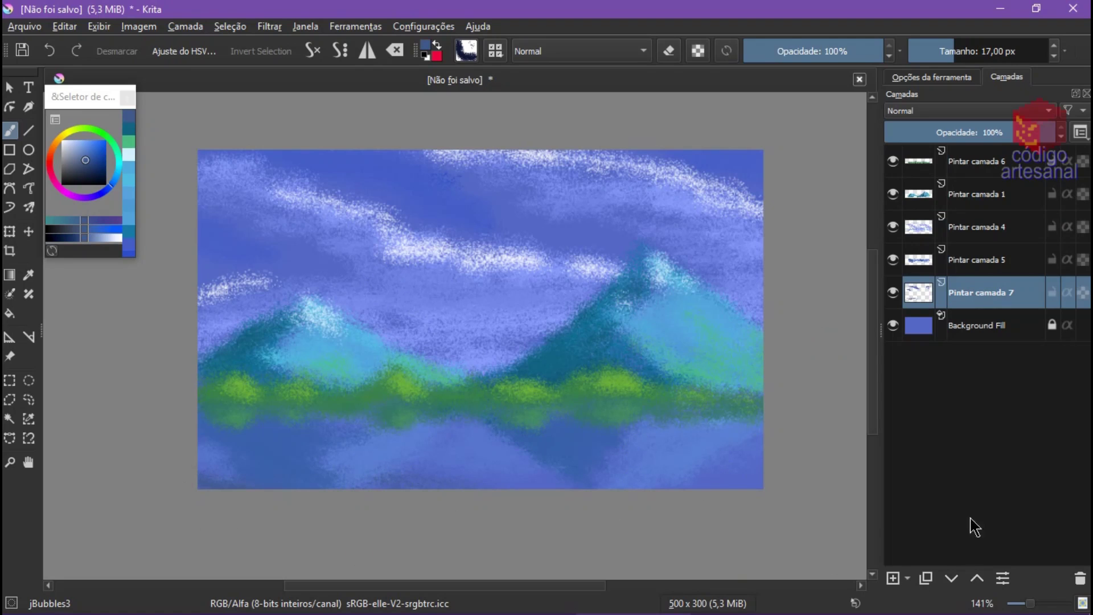
left_click(977, 578)
left_click(977, 578)
left_click(977, 578)
left_click(977, 578)
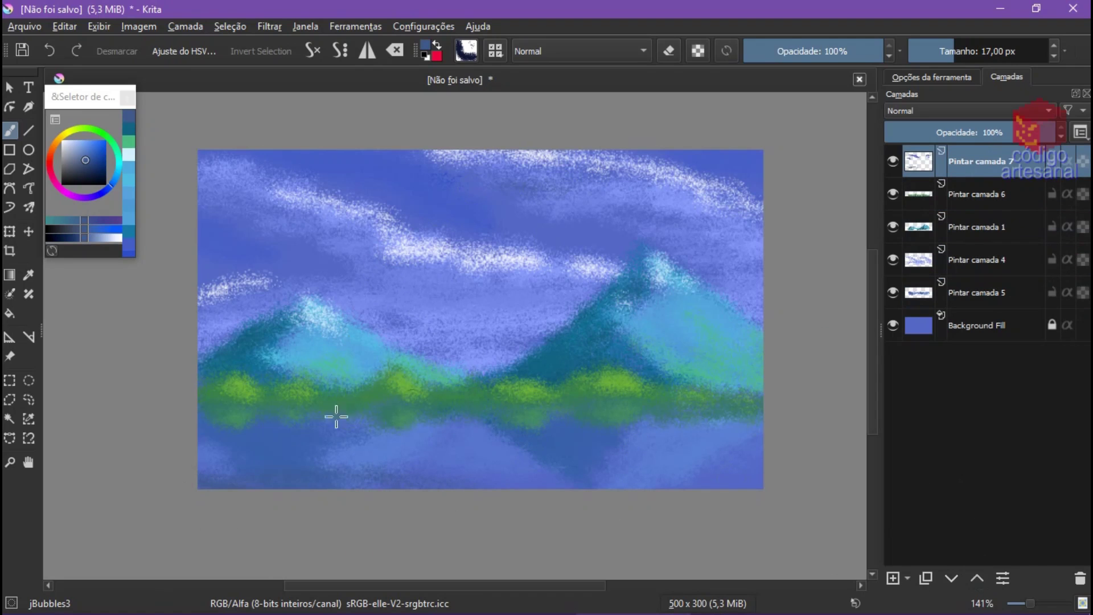
mouse_move(169, 493)
left_mouse_down()
mouse_move(512, 469)
mouse_move(758, 488)
left_mouse_up()
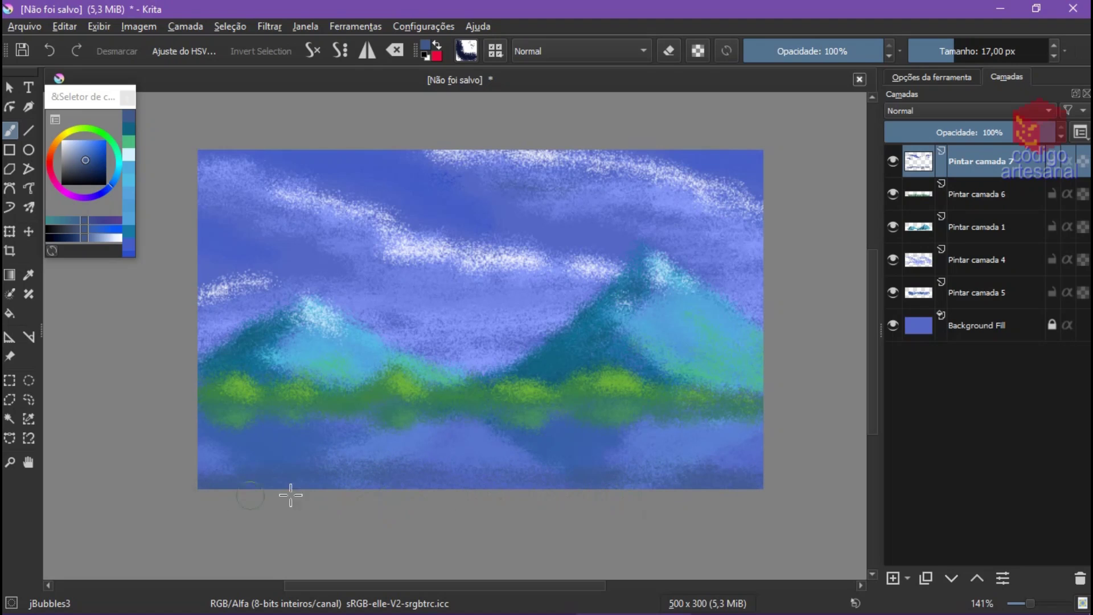